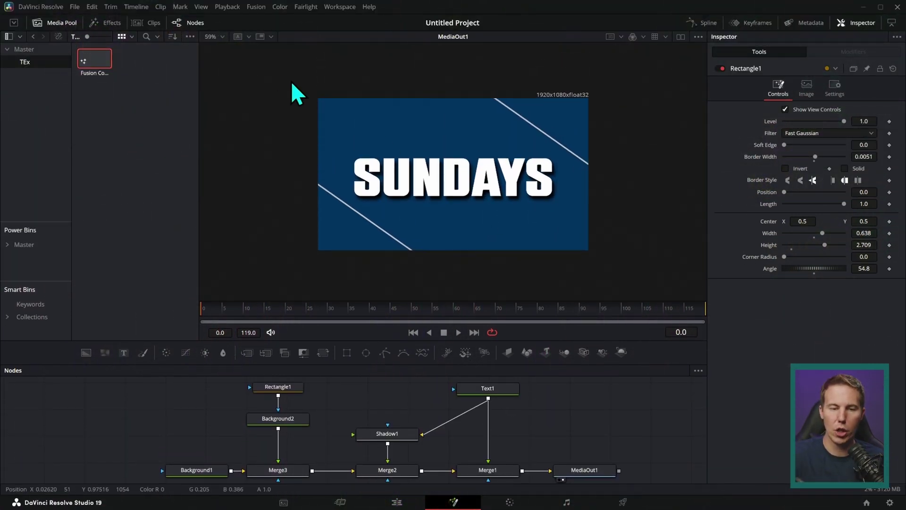
# Fit the viewer, enlarge the Nodes panel, and drag EZGrunge_7.png into the node graph beside Text1
pyautogui.click(212, 37)
pyautogui.click(223, 51)
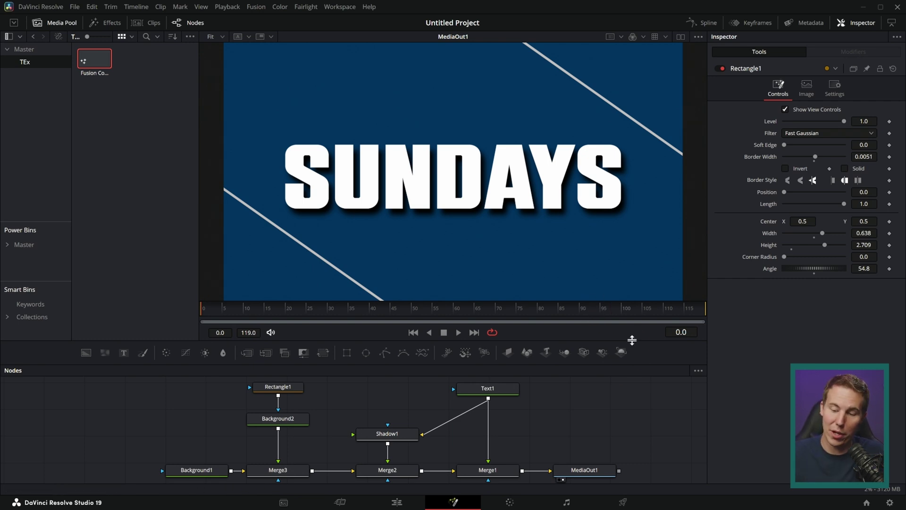
pyautogui.moveTo(632, 340); pyautogui.dragTo(632, 311)
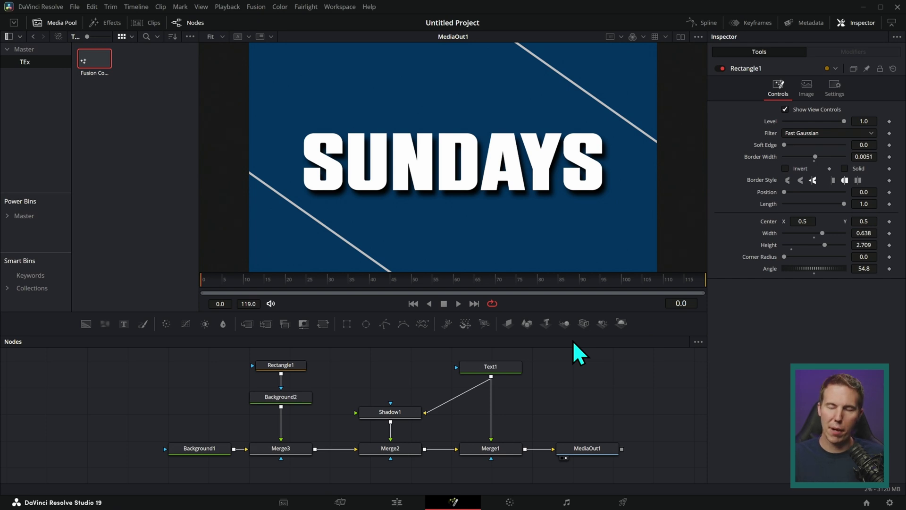
pyautogui.hscroll(2, 573, 388)
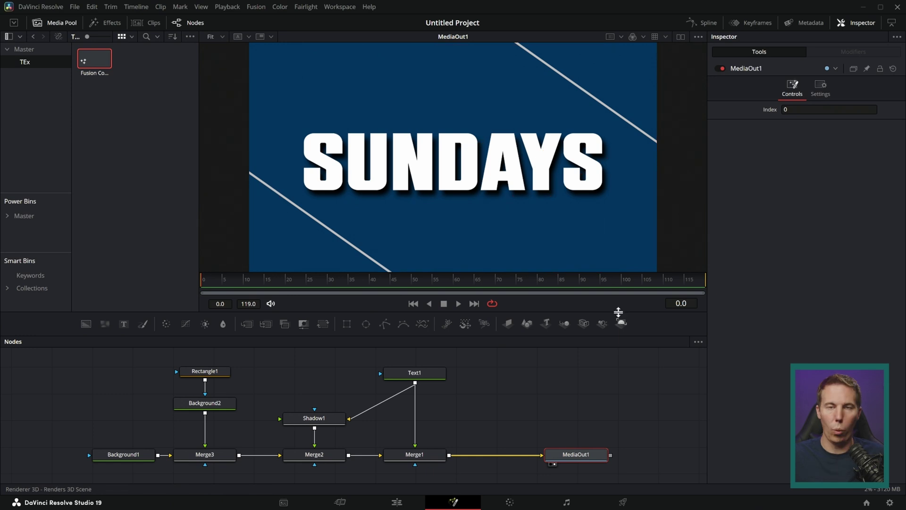
pyautogui.moveTo(94, 62)
pyautogui.mouseDown()
pyautogui.moveTo(394, 330)
pyautogui.moveTo(556, 384)
pyautogui.moveTo(658, 239)
pyautogui.mouseUp()
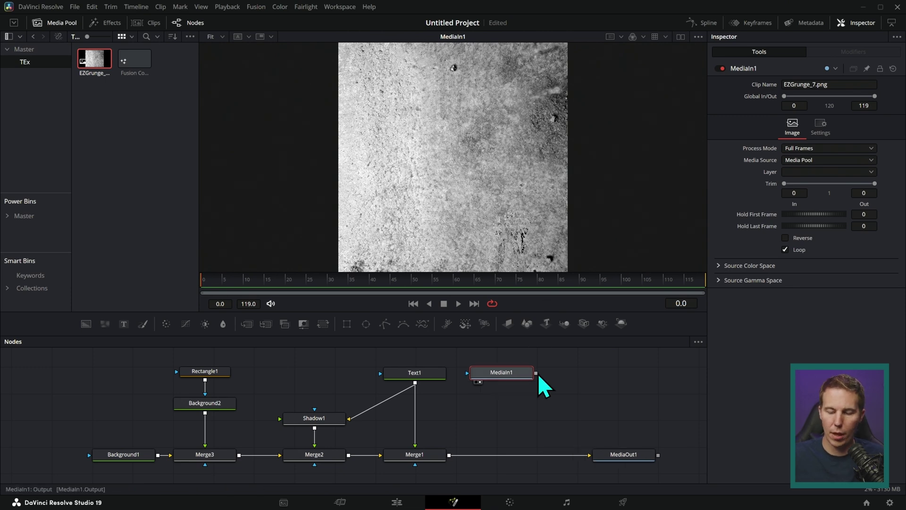
# Merge the grunge texture before MediaOut1 and add a Transform (xf) to shrink it
pyautogui.moveTo(536, 373); pyautogui.dragTo(448, 457)
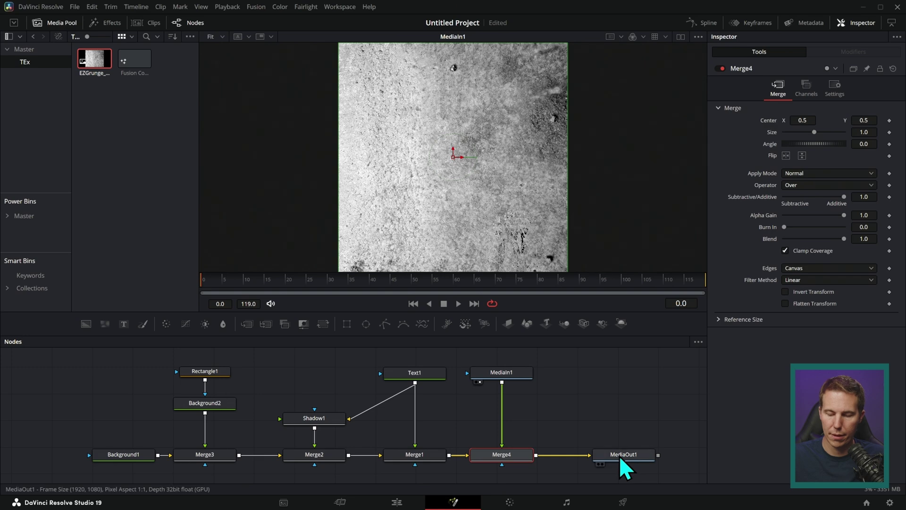
pyautogui.click(602, 464)
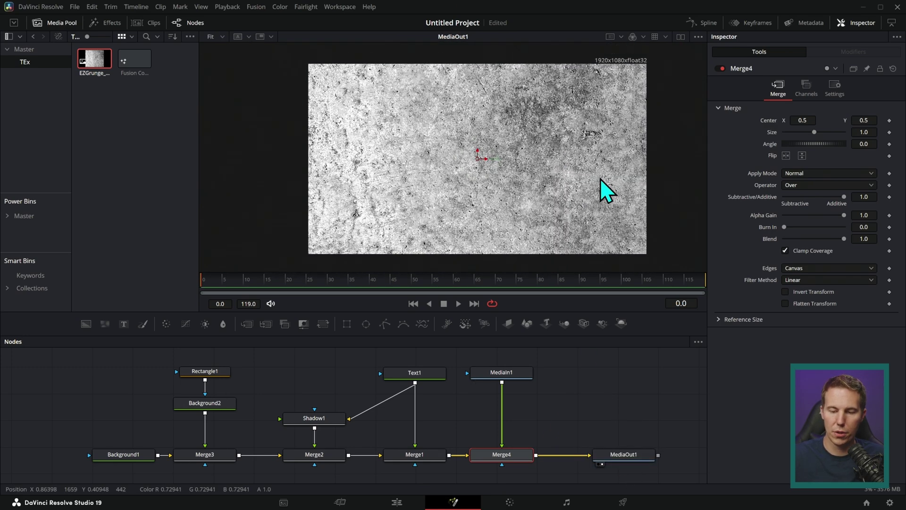
pyautogui.click(516, 378)
pyautogui.hotkey('shift', 'space')
pyautogui.write('bg')
pyautogui.press('BackSpace')
pyautogui.press('BackSpace')
pyautogui.write('xf')
pyautogui.press('Return')
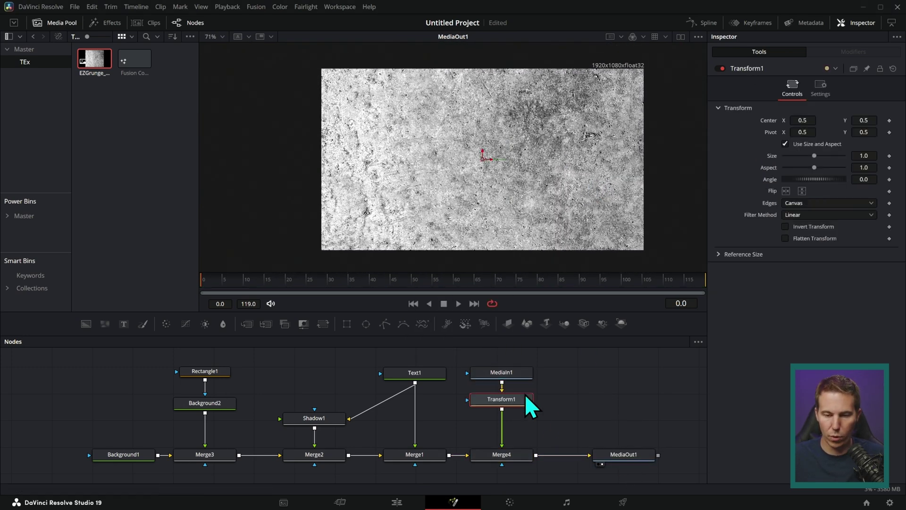
pyautogui.moveTo(815, 155); pyautogui.dragTo(794, 170)
# Set Merge4's Apply Mode to Multiply
pyautogui.click(507, 454)
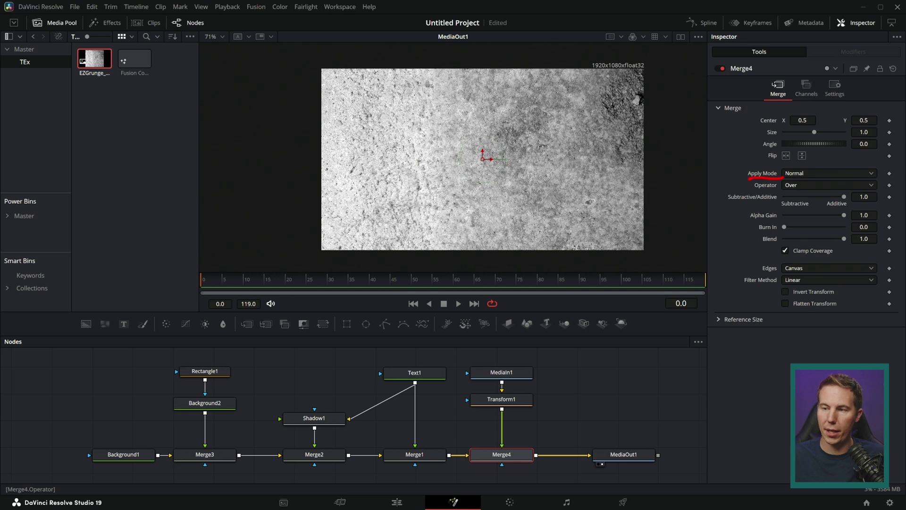
pyautogui.click(815, 174)
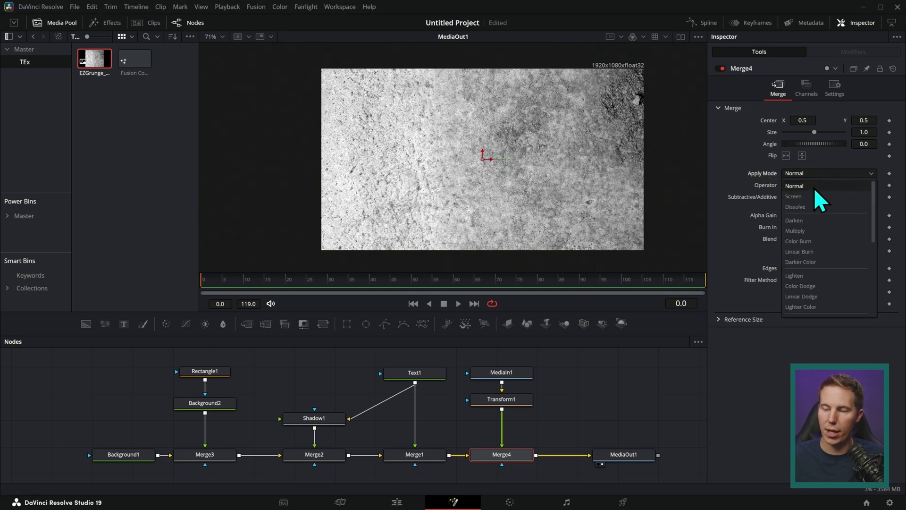
pyautogui.click(807, 234)
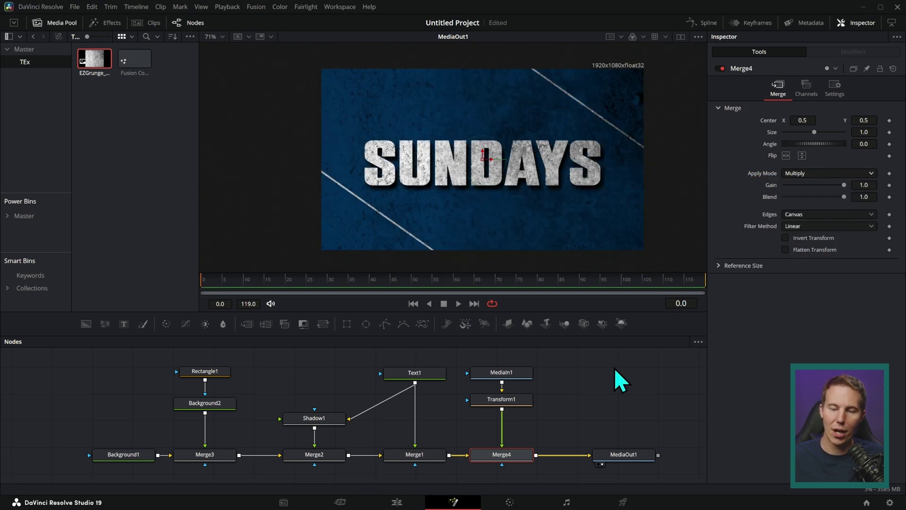
pyautogui.click(619, 380)
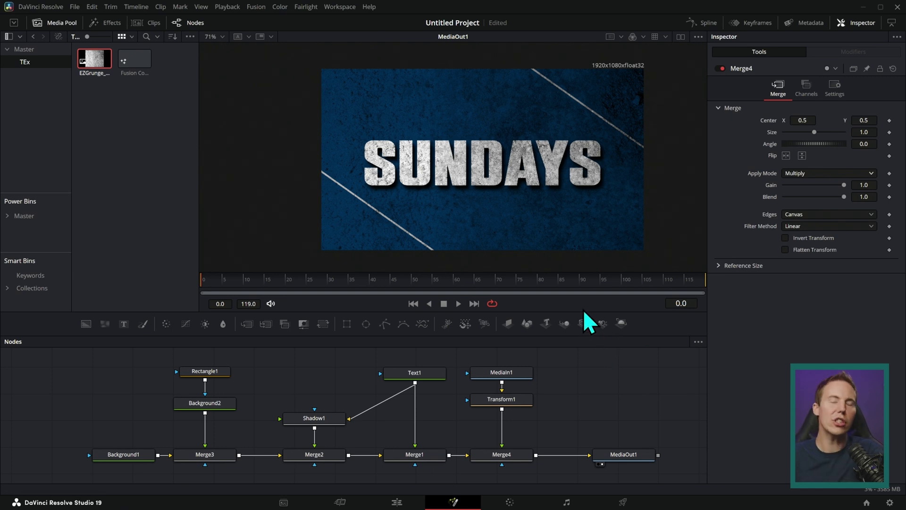
pyautogui.scroll(3, 660, 206)
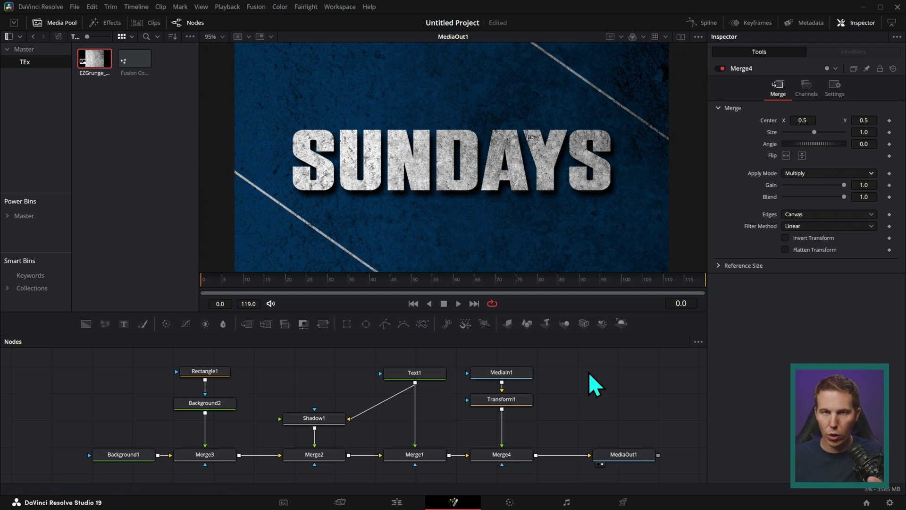
# Move MediaIn1, Transform1 and Merge4 between Merge3 and Merge2 so only the background gets grunge
pyautogui.hscroll(-2, 589, 373)
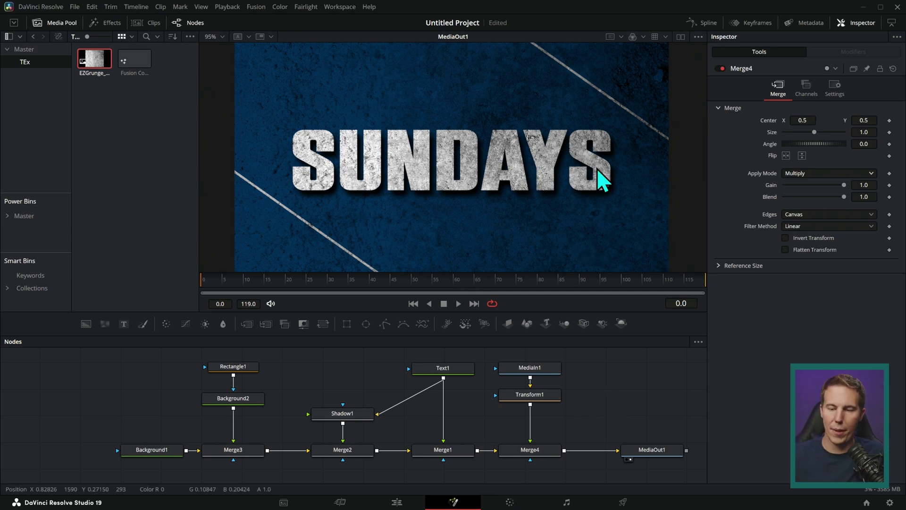
pyautogui.hscroll(-1, 608, 377)
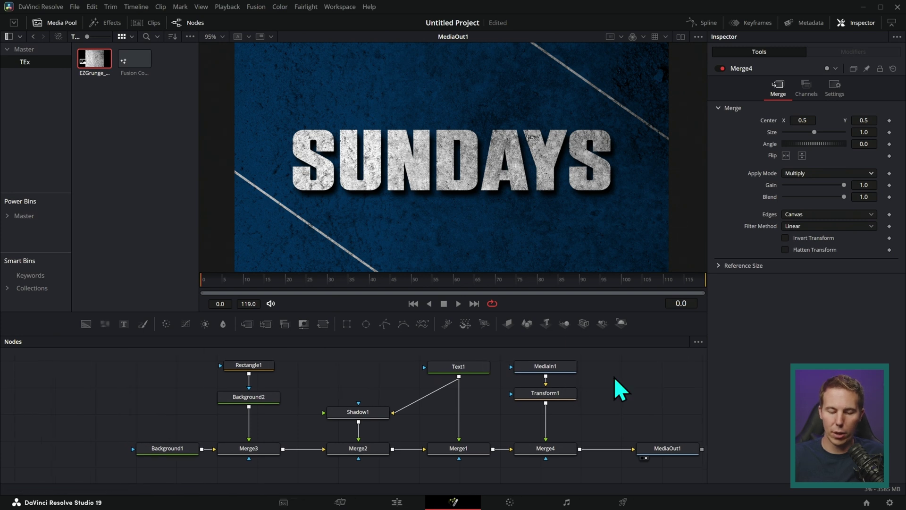
pyautogui.moveTo(270, 455); pyautogui.dragTo(208, 455)
pyautogui.moveTo(637, 370); pyautogui.dragTo(310, 453)
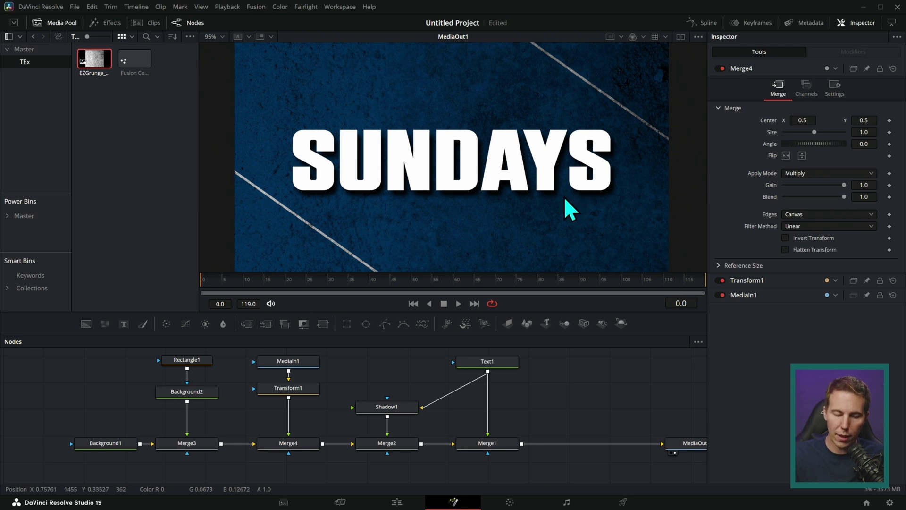
# Paste a copy of the texture and transform, merge it after Text1 with Multiply, masked by Text1
pyautogui.moveTo(327, 356); pyautogui.dragTo(302, 430)
pyautogui.hotkey('ctrl', 'v')
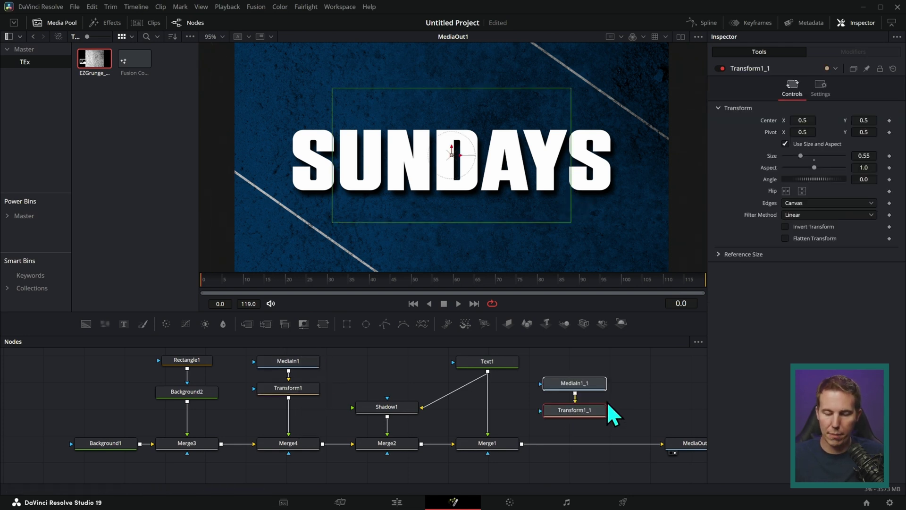
pyautogui.moveTo(616, 394); pyautogui.dragTo(536, 453)
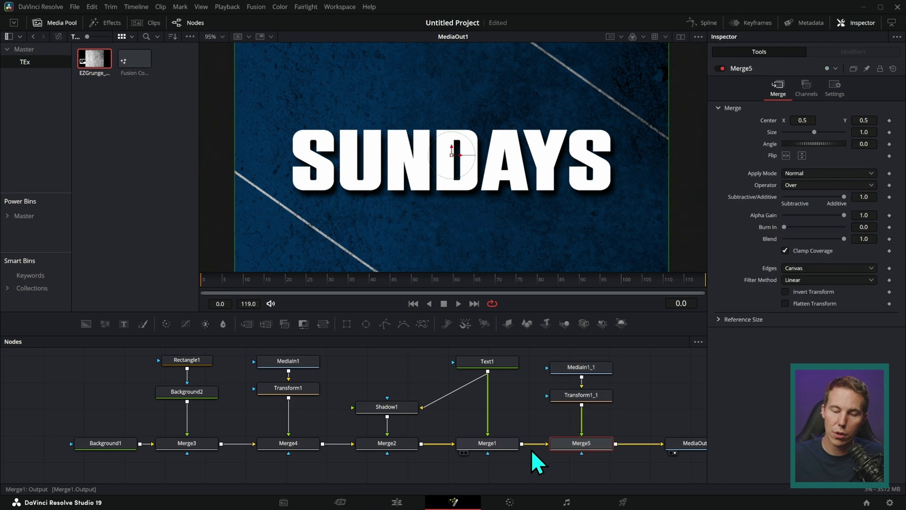
pyautogui.click(826, 173)
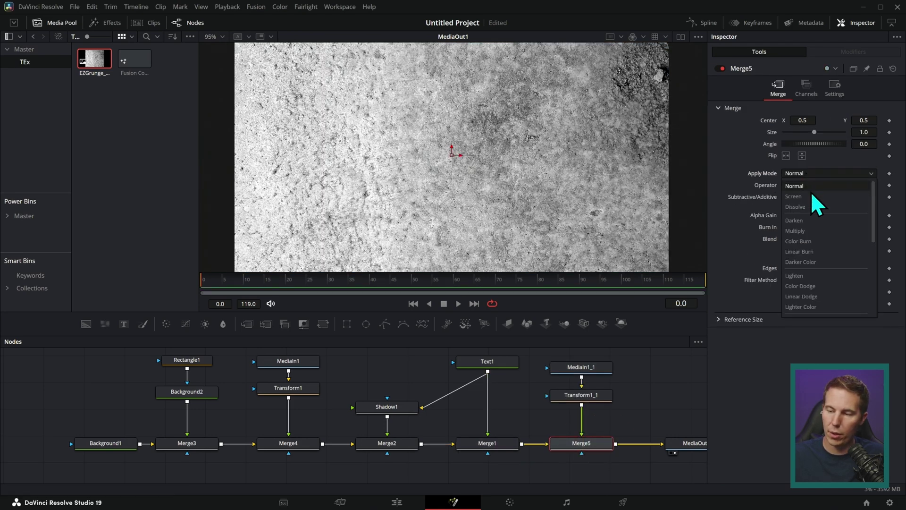
pyautogui.click(810, 243)
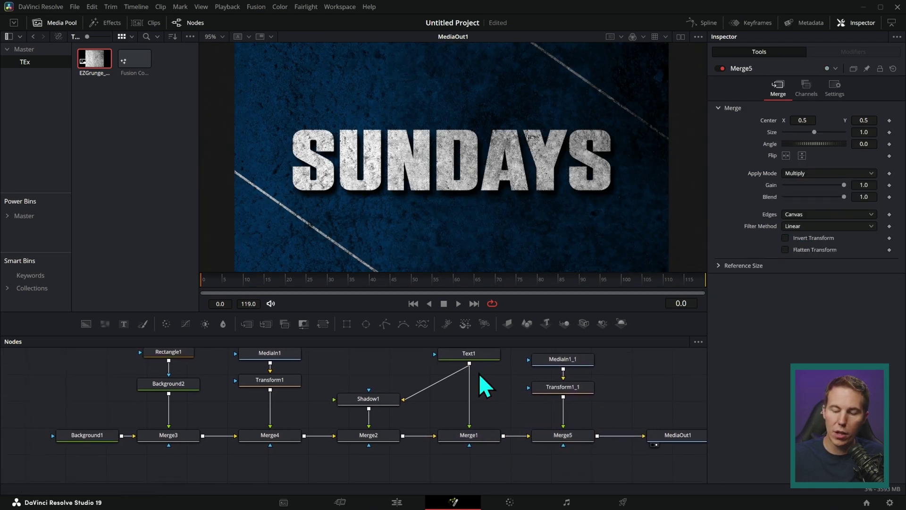
pyautogui.moveTo(469, 364); pyautogui.dragTo(564, 442)
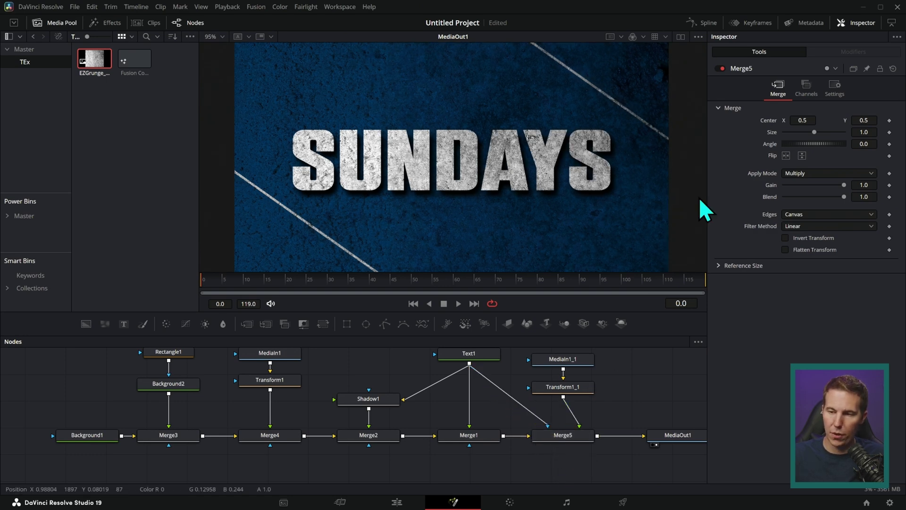
# Compare the text grunge on and off, then lower the new merge's Blend to 0.756
pyautogui.click(721, 68)
pyautogui.click(720, 69)
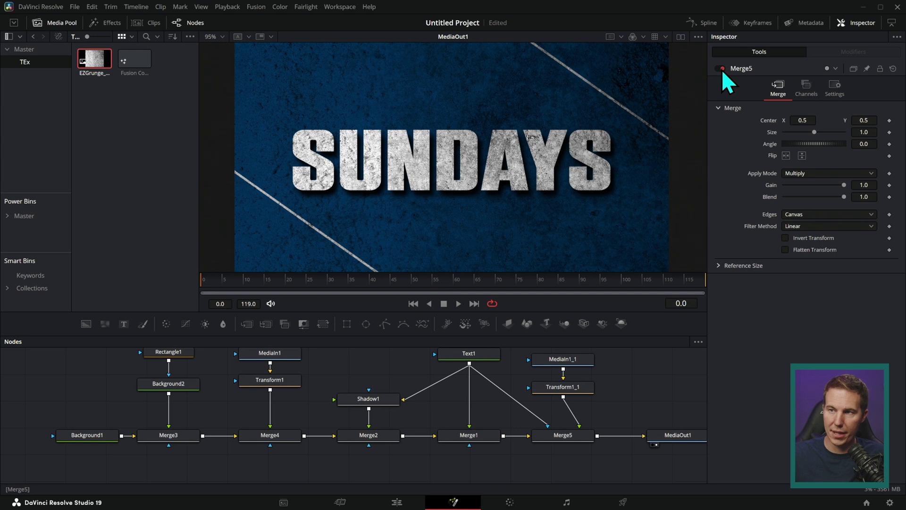
pyautogui.click(721, 69)
pyautogui.click(721, 69)
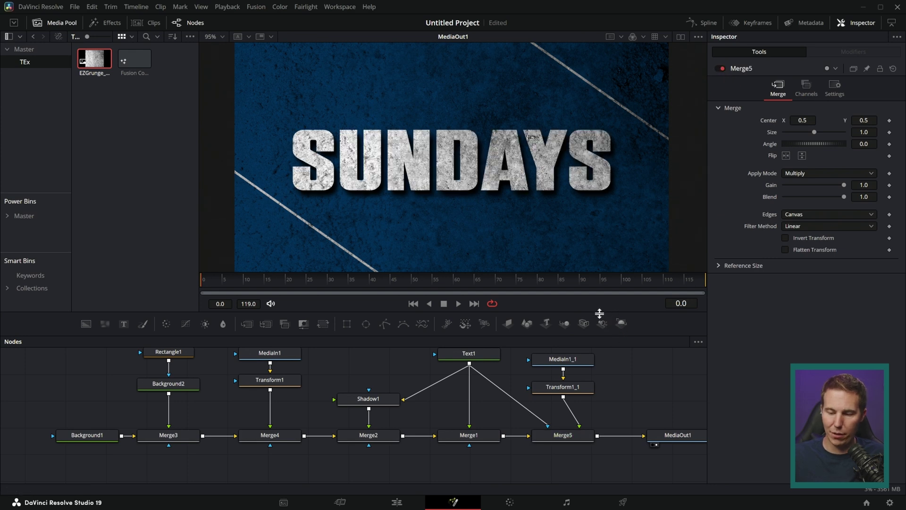
pyautogui.click(577, 436)
pyautogui.click(843, 197)
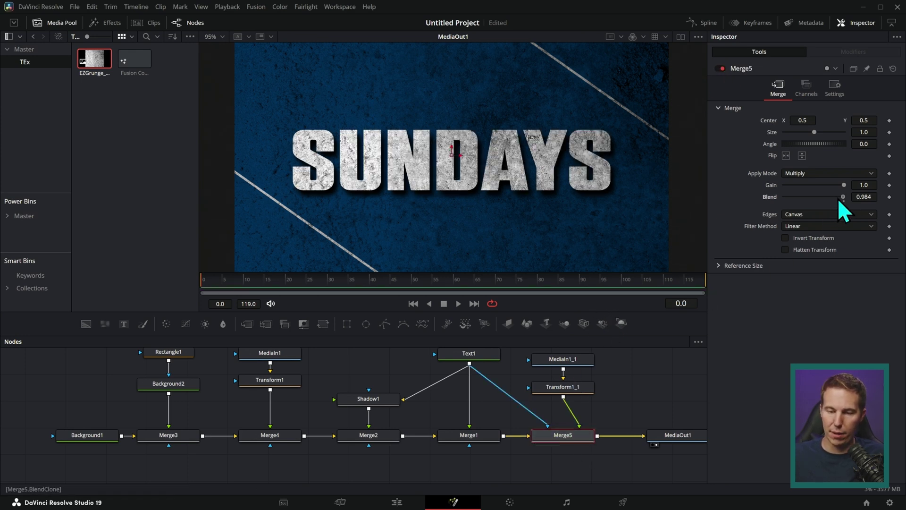
pyautogui.moveTo(839, 199)
pyautogui.mouseDown()
pyautogui.moveTo(798, 207)
pyautogui.moveTo(819, 209)
pyautogui.moveTo(827, 199)
pyautogui.mouseUp()
pyautogui.scroll(1, 615, 387)
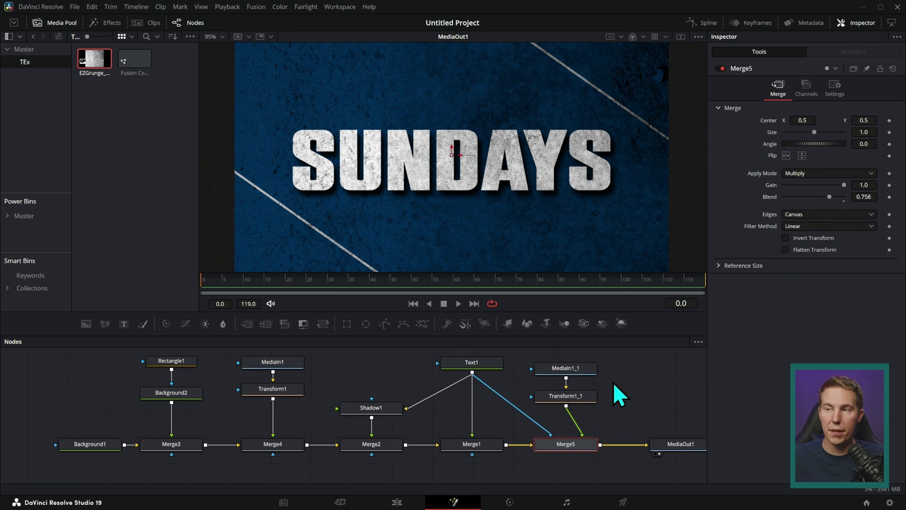
# Delete the background grunge nodes MediaIn1, Transform1 and Merge4, and view the remaining texture
pyautogui.moveTo(309, 355); pyautogui.dragTo(288, 472)
pyautogui.press('Delete')
pyautogui.click(590, 367)
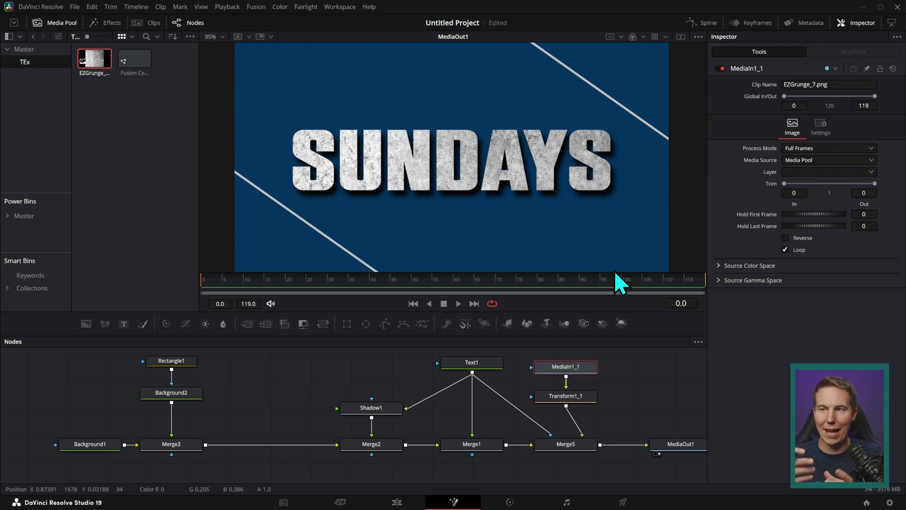
pyautogui.press('1')
pyautogui.scroll(-5, 623, 198)
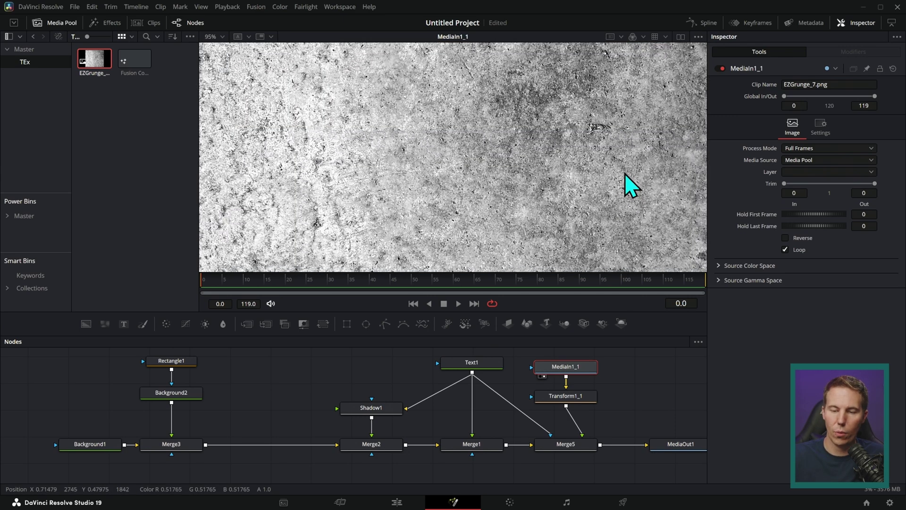
pyautogui.scroll(3, 514, 189)
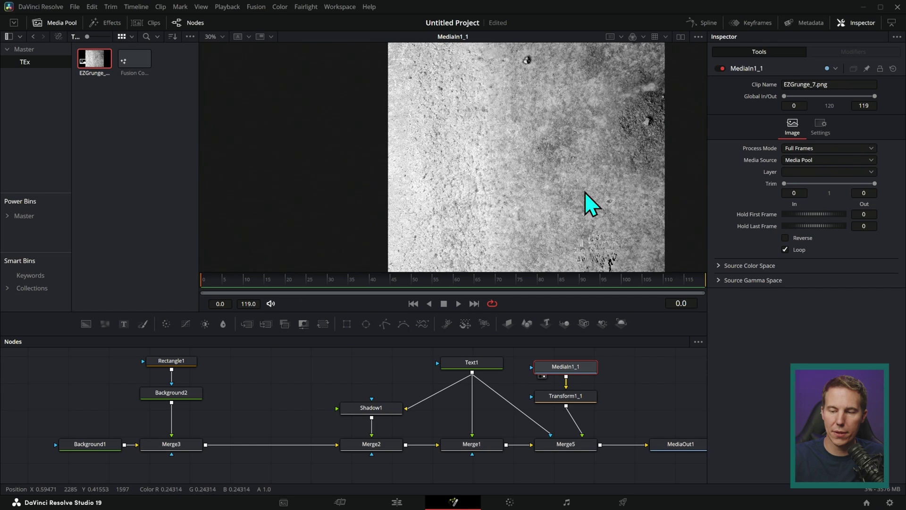
pyautogui.scroll(5, 613, 238)
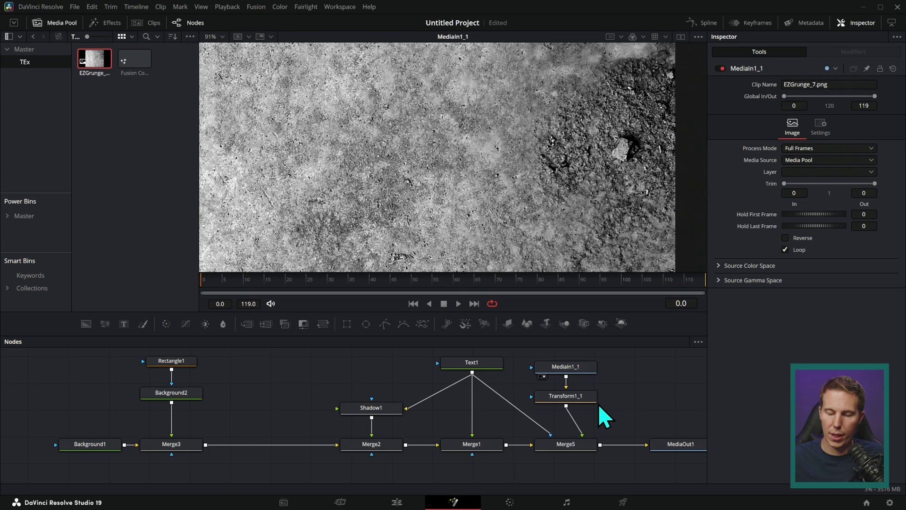
# Delete Merge5 and connect Transform1_1 into Text1's effect mask input
pyautogui.click(571, 446)
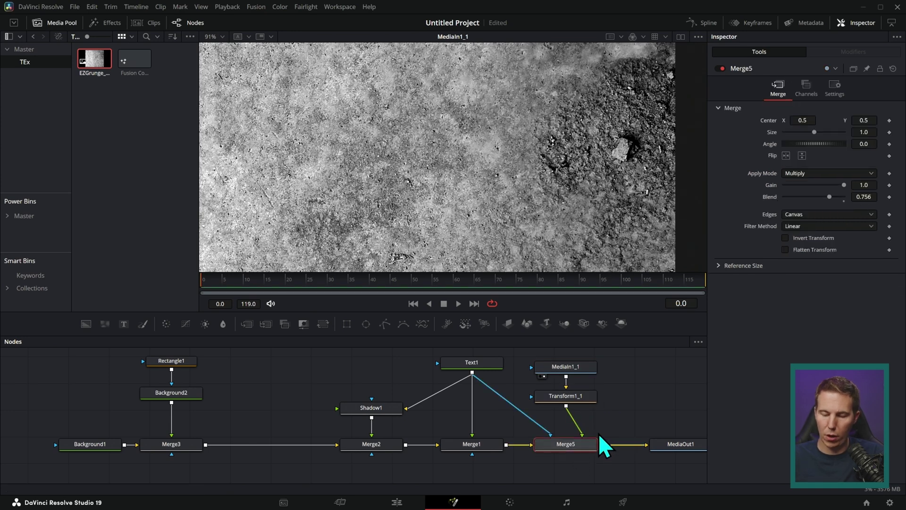
pyautogui.press('Delete')
pyautogui.press('1')
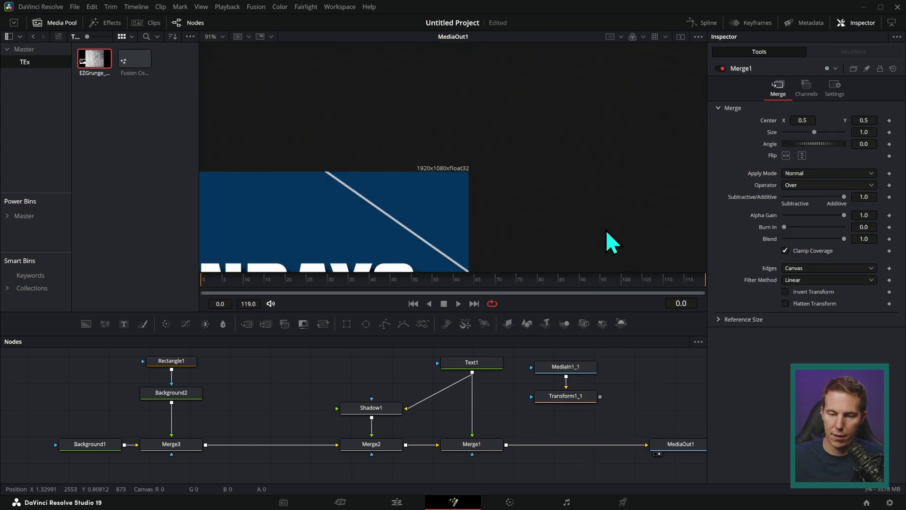
pyautogui.moveTo(541, 247); pyautogui.dragTo(664, 132)
pyautogui.moveTo(623, 378); pyautogui.dragTo(461, 430)
pyautogui.scroll(2, 476, 391)
# Set Text1's mask Channel to Luminance in the Settings tab
pyautogui.click(517, 432)
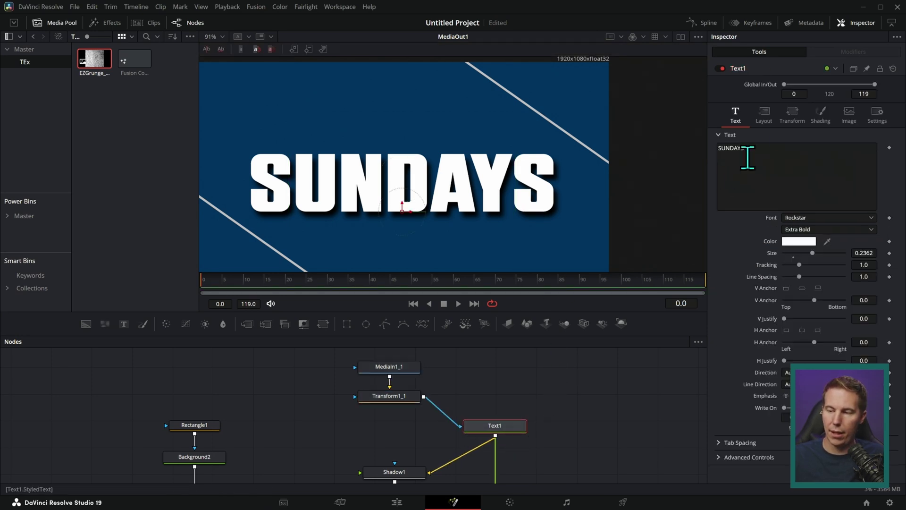
pyautogui.click(874, 117)
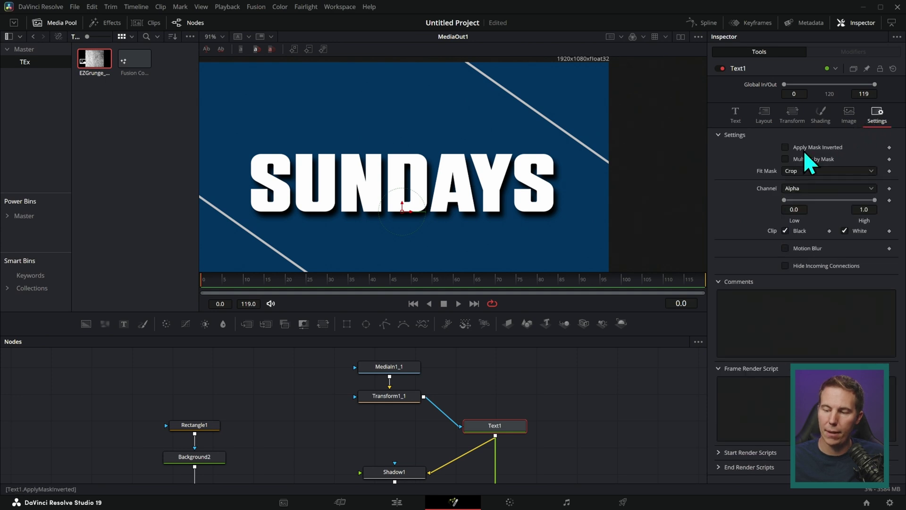
pyautogui.click(787, 188)
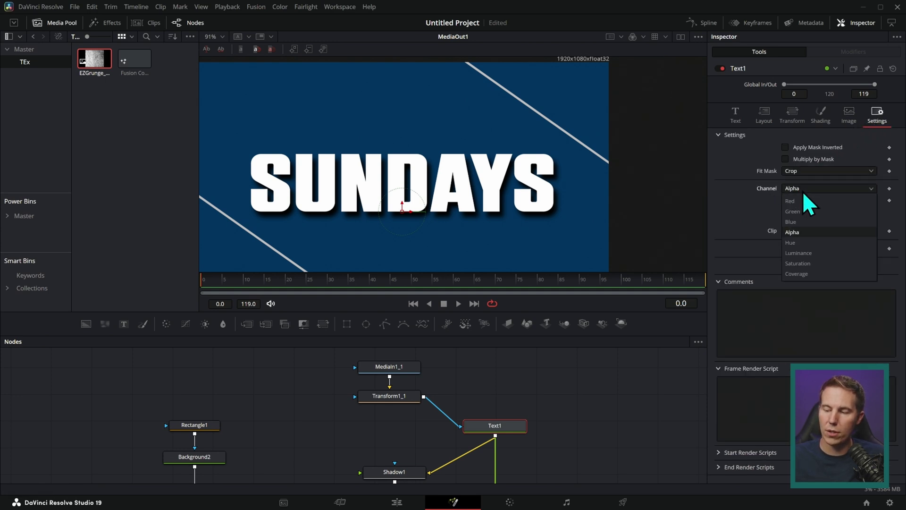
pyautogui.click(802, 255)
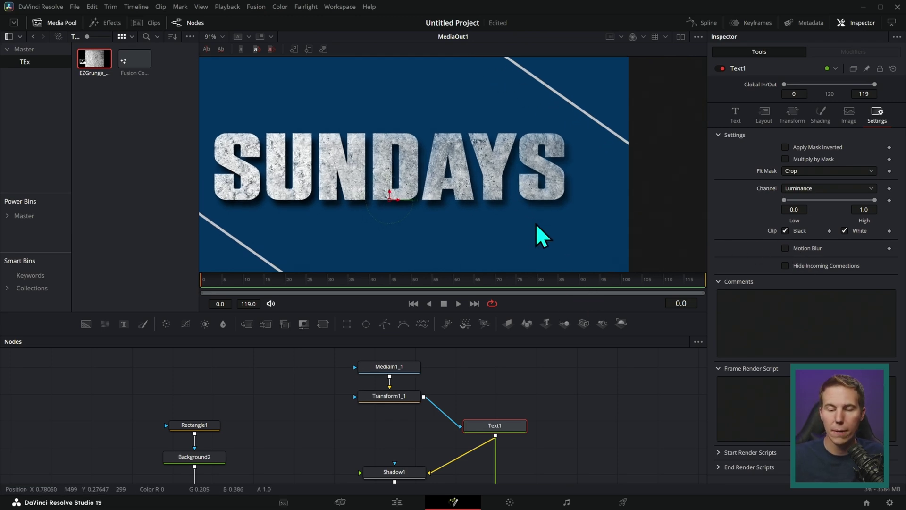
pyautogui.scroll(3, 619, 181)
pyautogui.scroll(8, 642, 163)
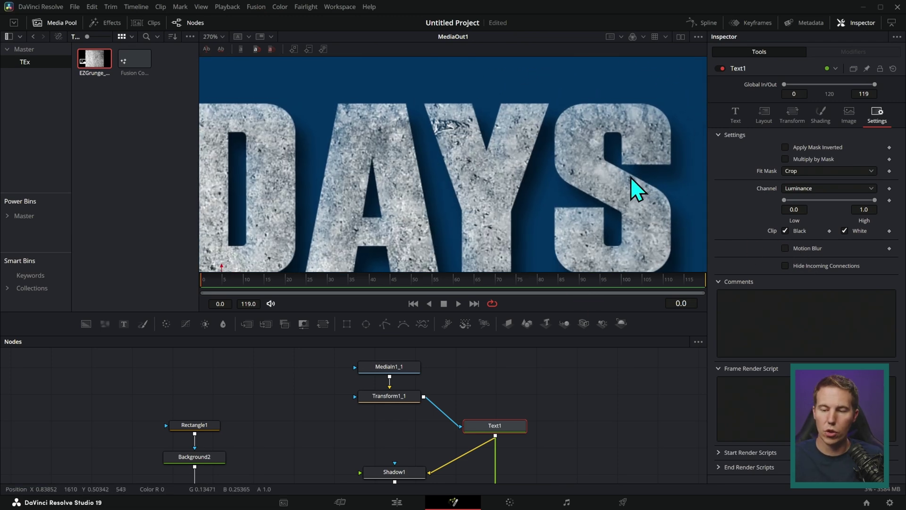
pyautogui.scroll(-2, 613, 178)
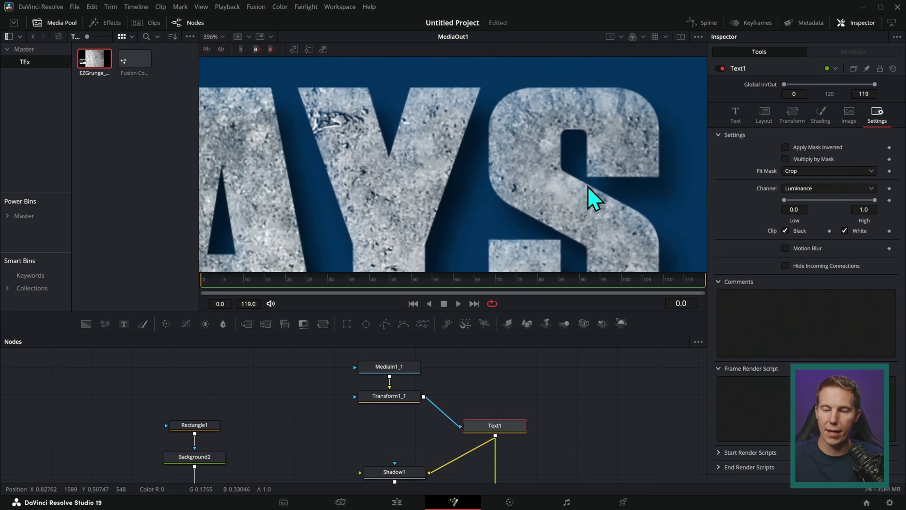
# Shrink Transform1_1's Size to about 0.45 and raise Text1's mask Low threshold
pyautogui.click(389, 396)
pyautogui.moveTo(803, 159); pyautogui.dragTo(799, 160)
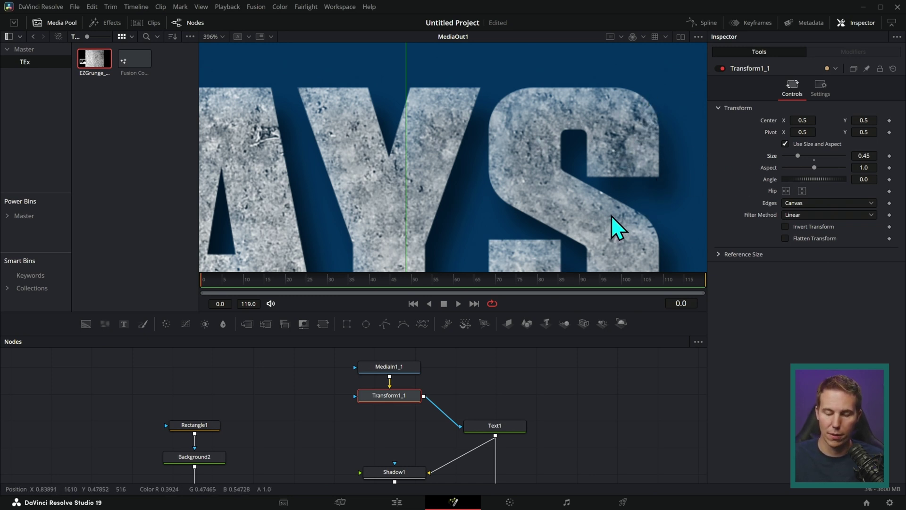
pyautogui.click(511, 430)
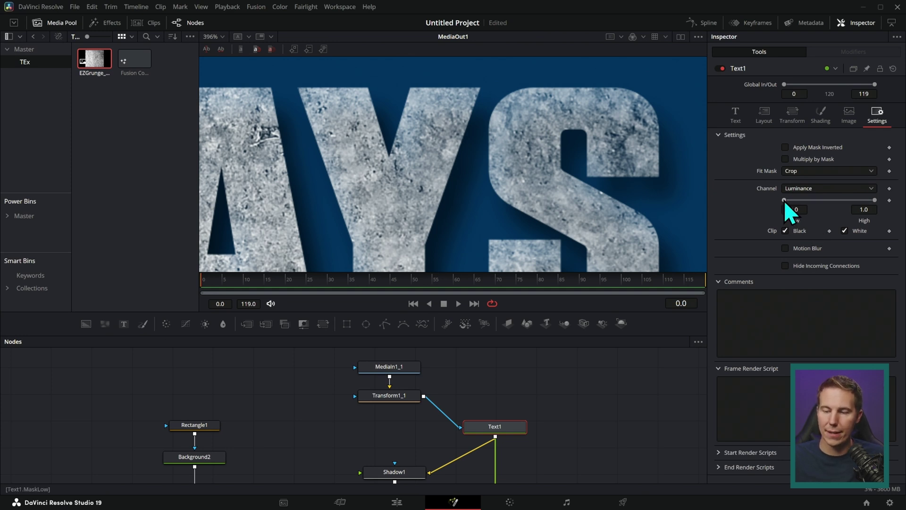
pyautogui.moveTo(785, 202); pyautogui.dragTo(813, 201)
# Narrow Text1's mask range to Low 0.239 and High 0.368, then deselect to preview
pyautogui.moveTo(874, 200); pyautogui.dragTo(809, 197)
pyautogui.scroll(-6, 604, 198)
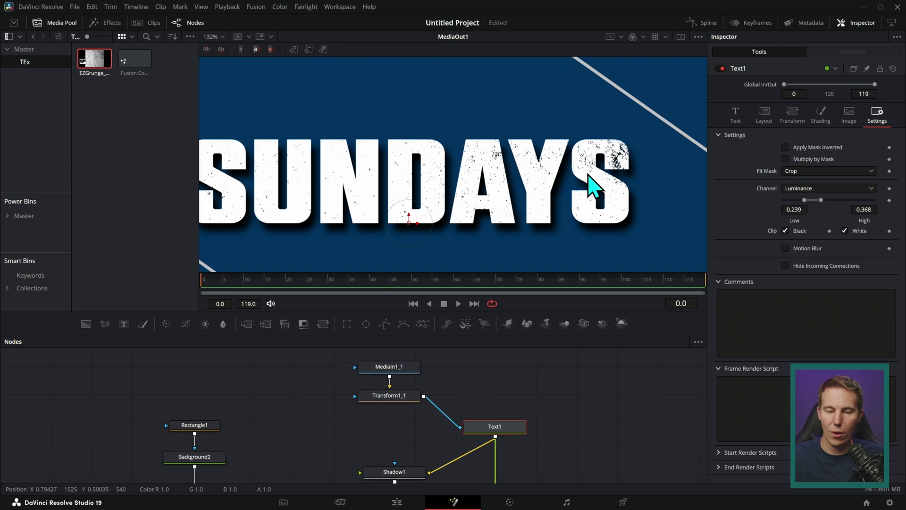
pyautogui.scroll(4, 660, 184)
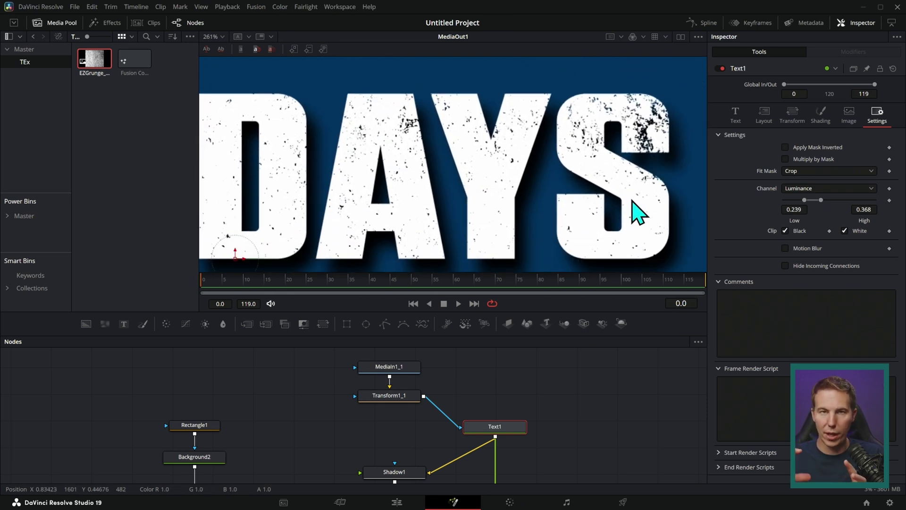
pyautogui.scroll(-3, 660, 212)
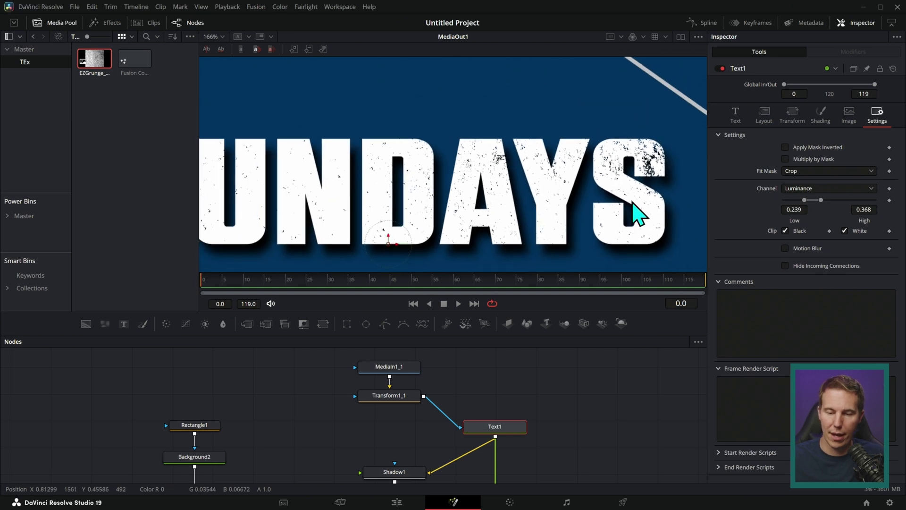
pyautogui.scroll(-1, 644, 181)
pyautogui.click(606, 363)
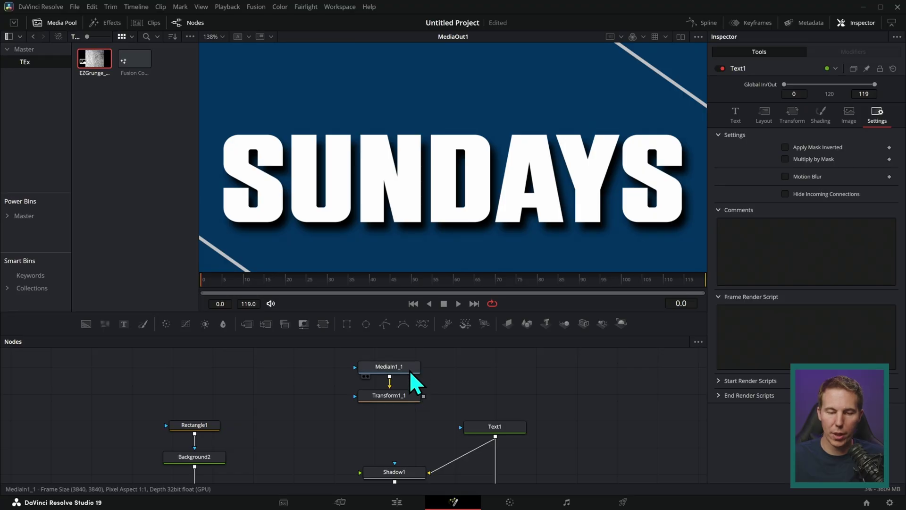
pyautogui.press('1')
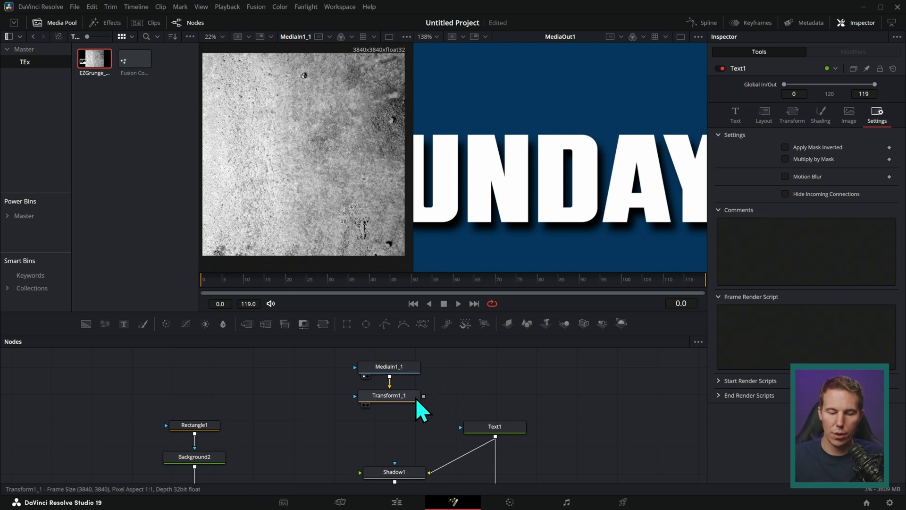
# Reconnect Transform1_1 to Text1's mask and shift the range to 0.278–0.407 in a split view
pyautogui.moveTo(423, 395); pyautogui.dragTo(461, 428)
pyautogui.moveTo(411, 243); pyautogui.dragTo(306, 246)
pyautogui.moveTo(810, 199); pyautogui.dragTo(813, 201)
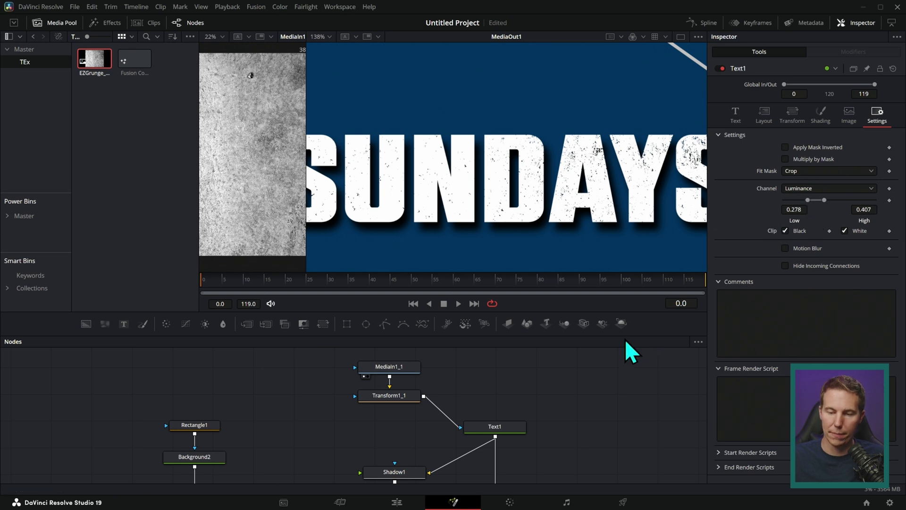
pyautogui.hotkey('ctrl', '\\')
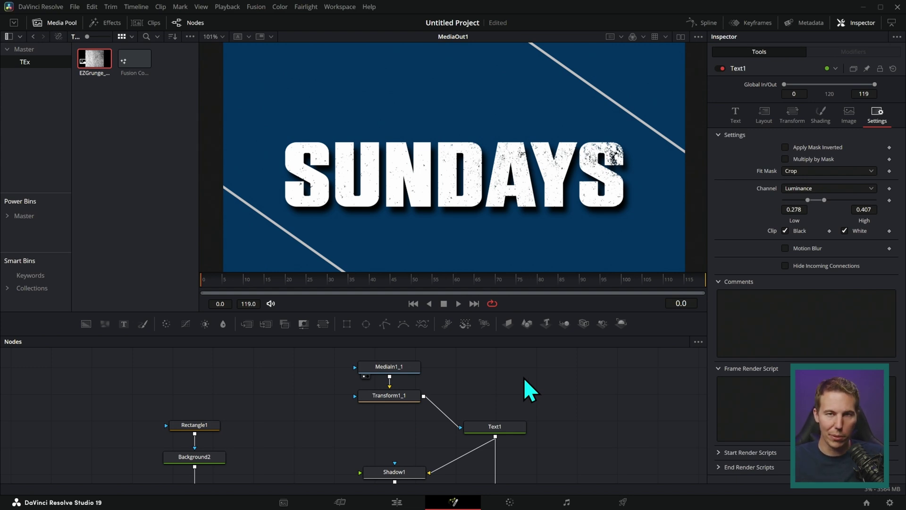
# Switch Text1's mask Channel back to Alpha and reset the range to 0–1
pyautogui.click(484, 424)
pyautogui.click(802, 188)
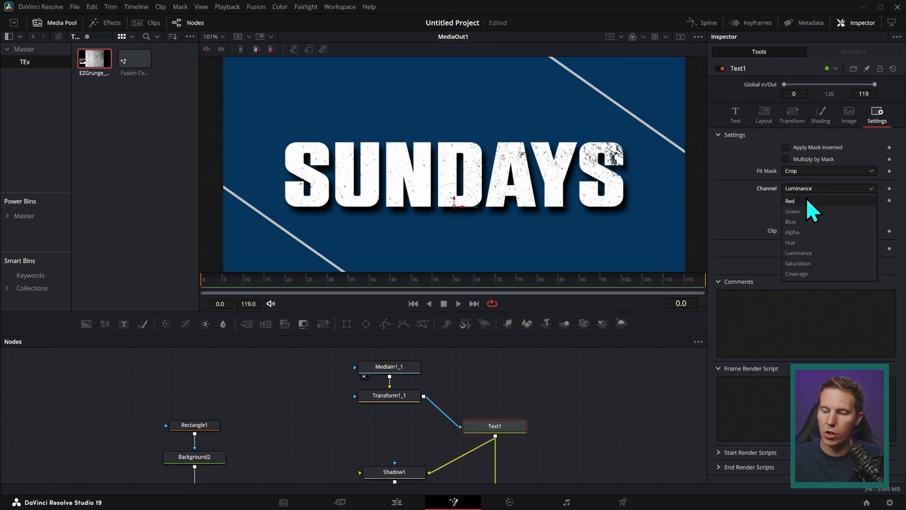
pyautogui.click(806, 232)
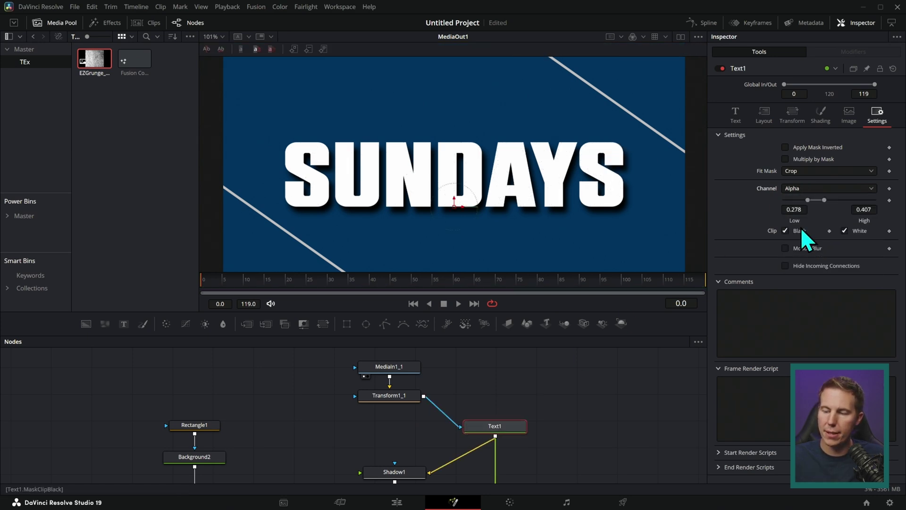
pyautogui.doubleClick(809, 199)
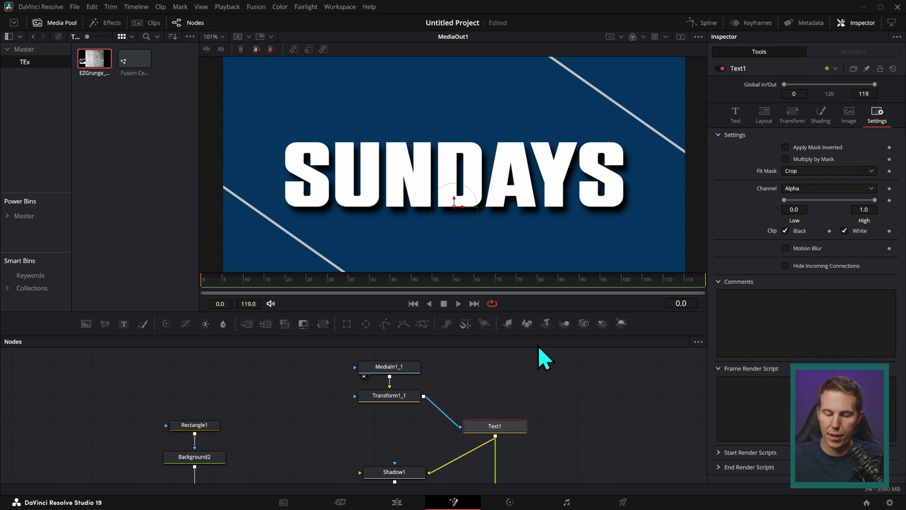
# Disconnect the texture mask from Text1 and delete Transform1_1
pyautogui.moveTo(459, 425); pyautogui.dragTo(485, 397)
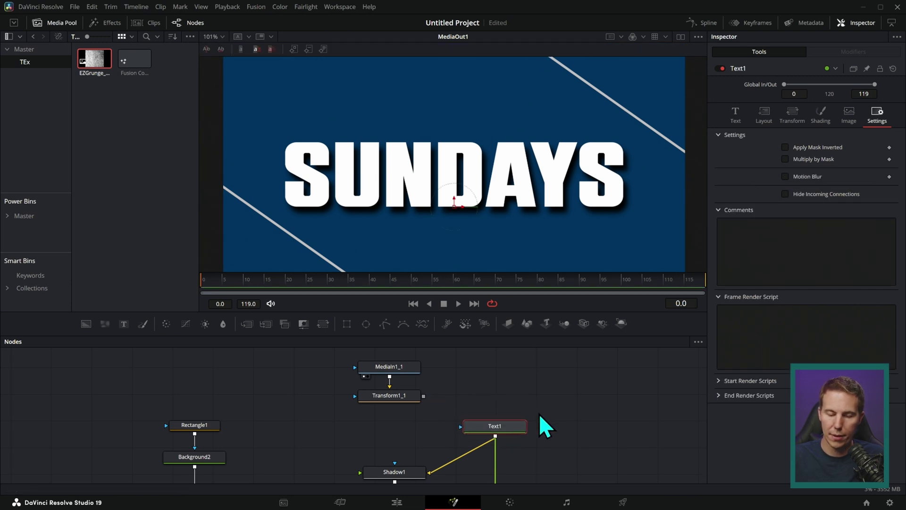
pyautogui.click(388, 395)
pyautogui.press('Delete')
pyautogui.moveTo(412, 370); pyautogui.dragTo(427, 389)
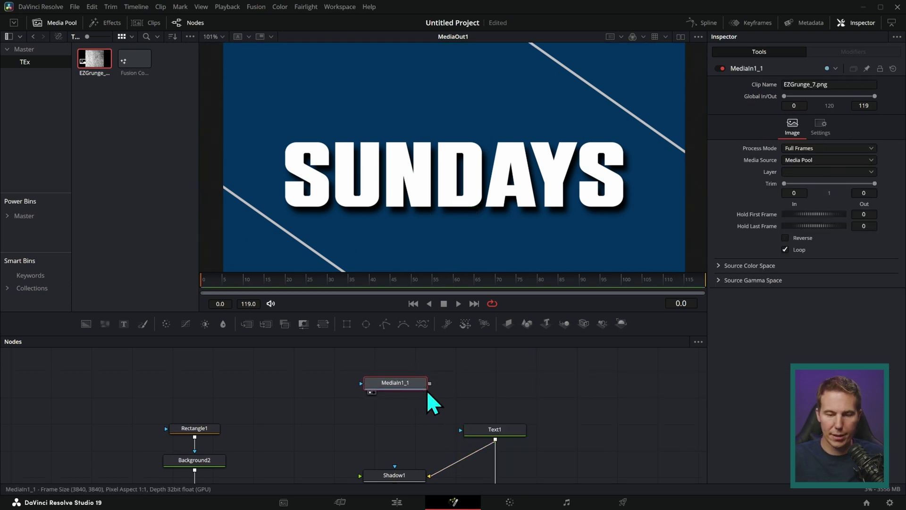
# Rename MediaIn1_1 to TEXTURE and arrange it level with Text1
pyautogui.press('F2')
pyautogui.write('TEXTURE')
pyautogui.press('Return')
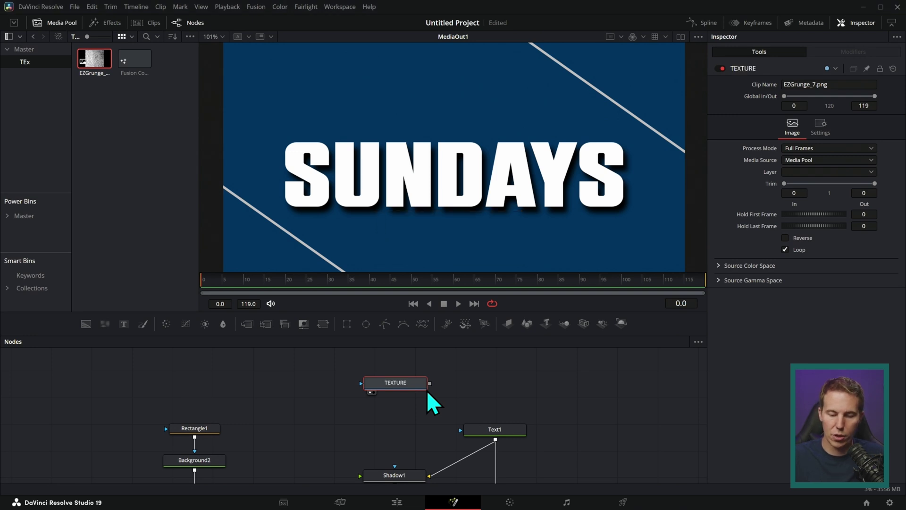
pyautogui.scroll(3, 497, 390)
pyautogui.moveTo(505, 454); pyautogui.dragTo(508, 400)
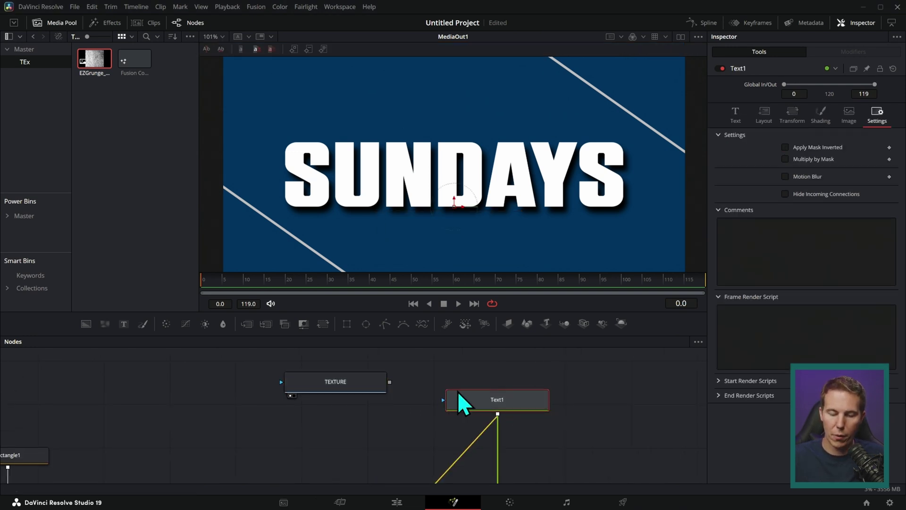
pyautogui.moveTo(379, 374); pyautogui.dragTo(458, 404)
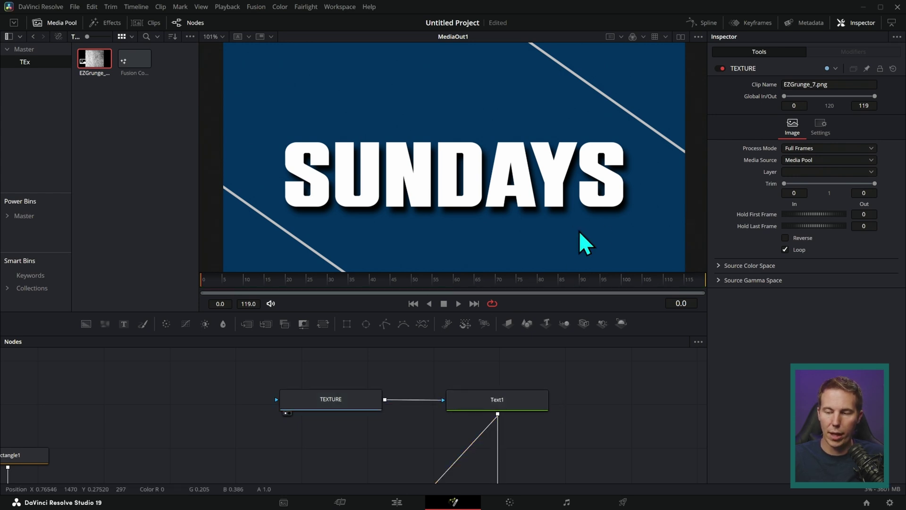
pyautogui.click(526, 402)
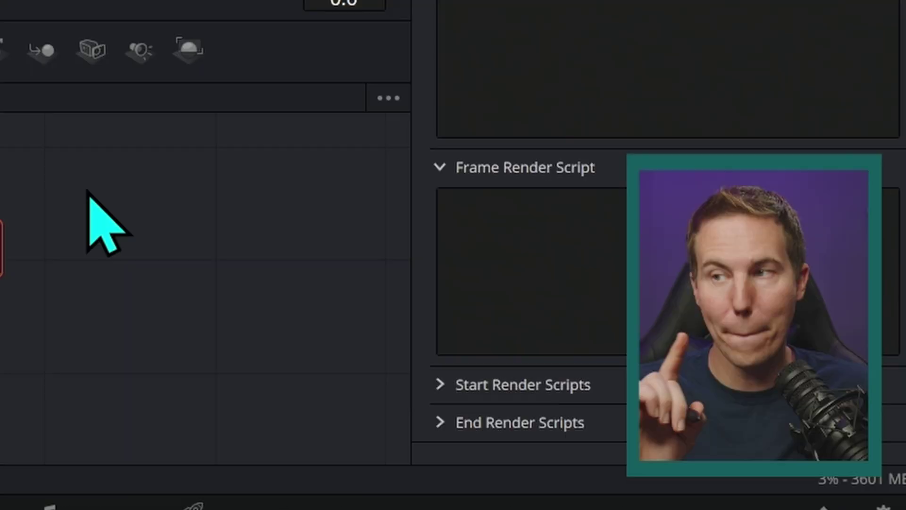
pyautogui.moveTo(351, 409); pyautogui.dragTo(250, 406)
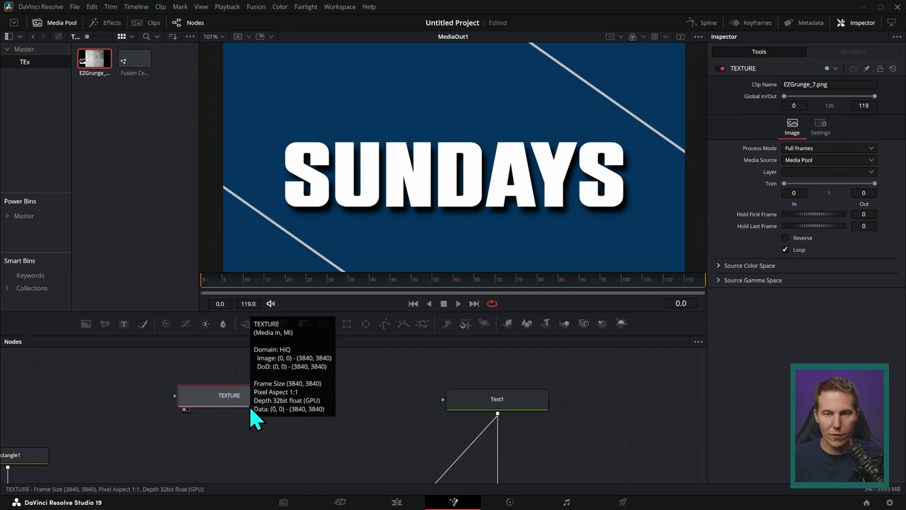
pyautogui.hotkey('shift', 'space')
pyautogui.write('xf')
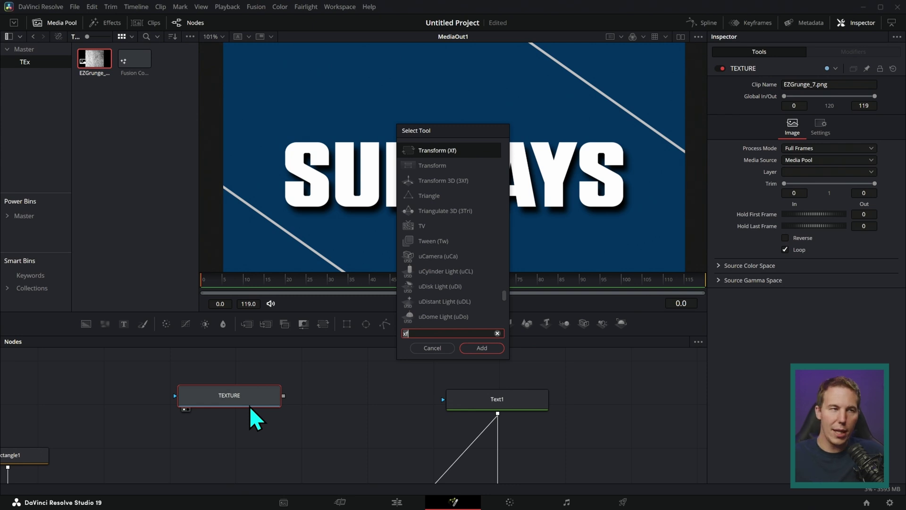
# Add an InstaMatte after TEXTURE, wire it into Text1's mask, and view its matte
pyautogui.press('BackSpace')
pyautogui.press('BackSpace')
pyautogui.write('inst')
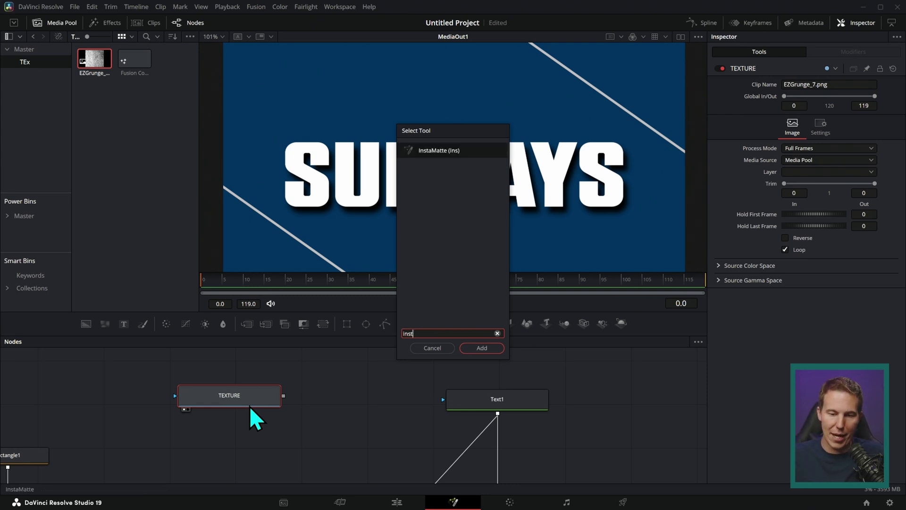
pyautogui.press('Return')
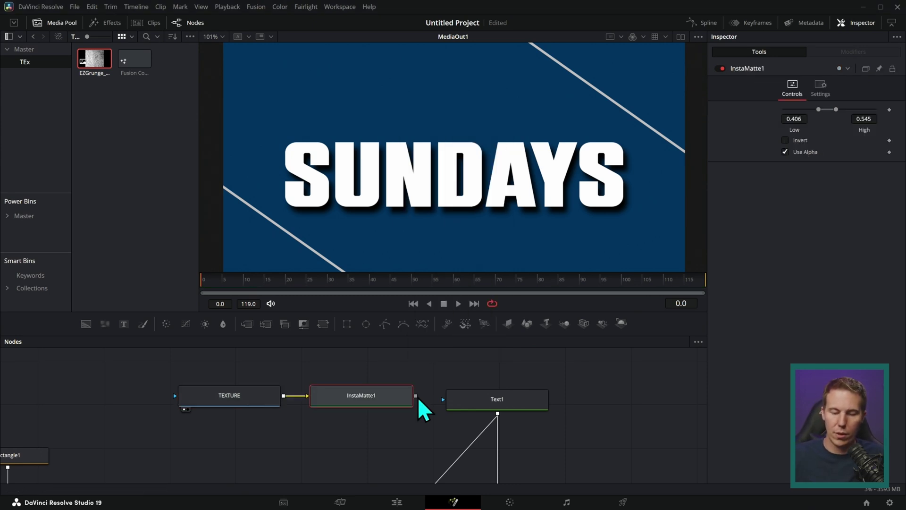
pyautogui.moveTo(417, 396); pyautogui.dragTo(473, 399)
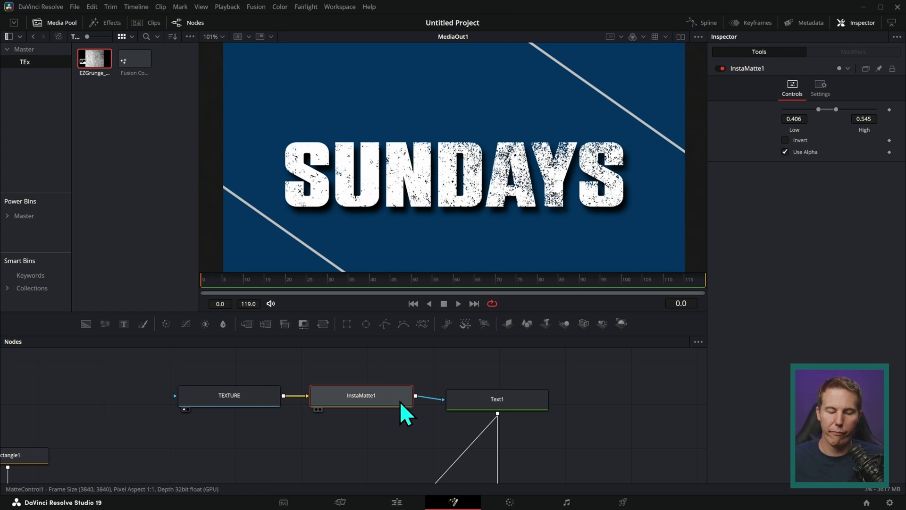
pyautogui.moveTo(401, 396); pyautogui.dragTo(403, 396)
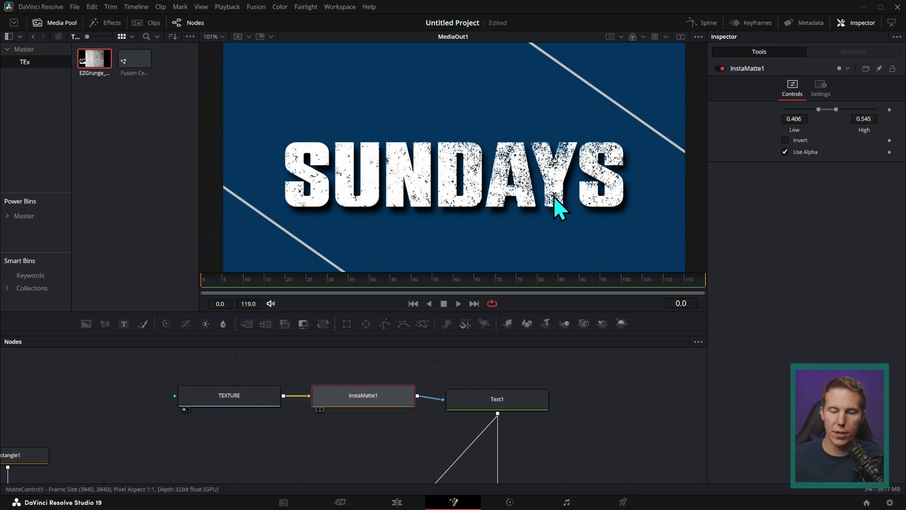
pyautogui.press('1')
pyautogui.scroll(-5, 556, 188)
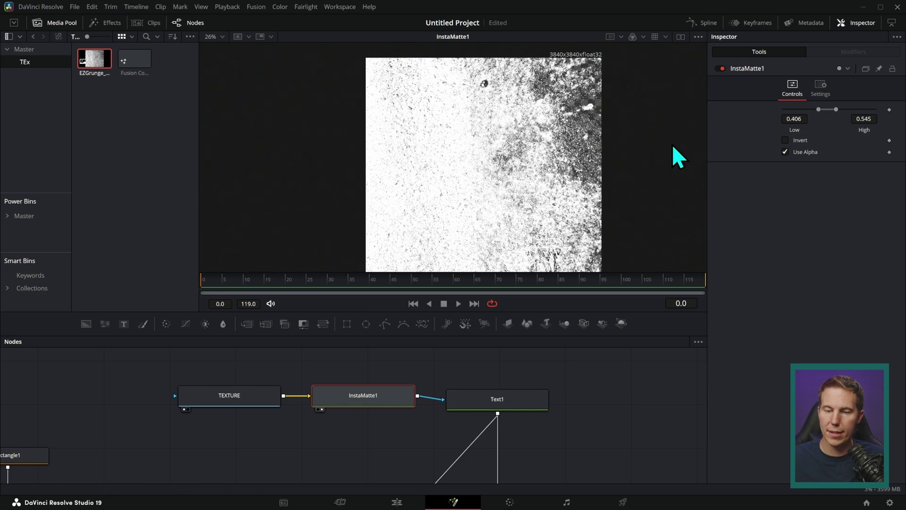
pyautogui.click(785, 152)
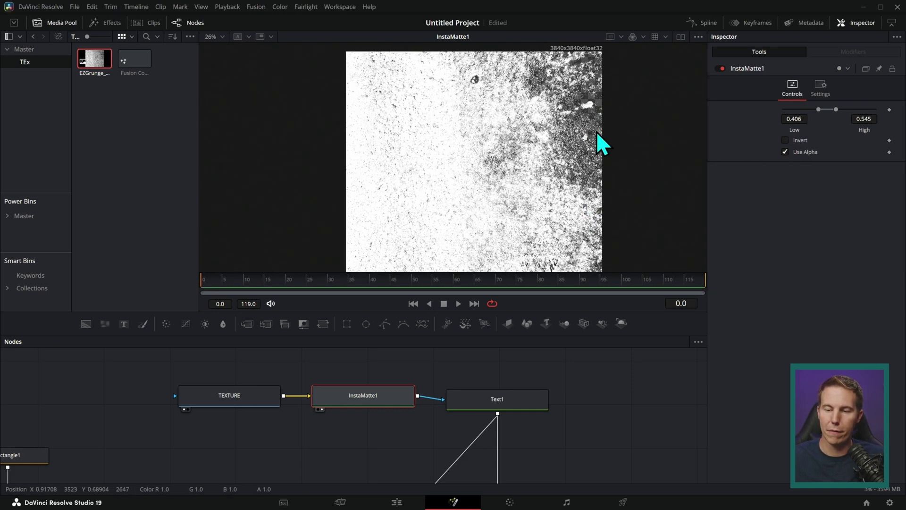
# Compare InstaMatte1 with Use Alpha off and back on, then view the SUNDAYS text result
pyautogui.scroll(6, 598, 141)
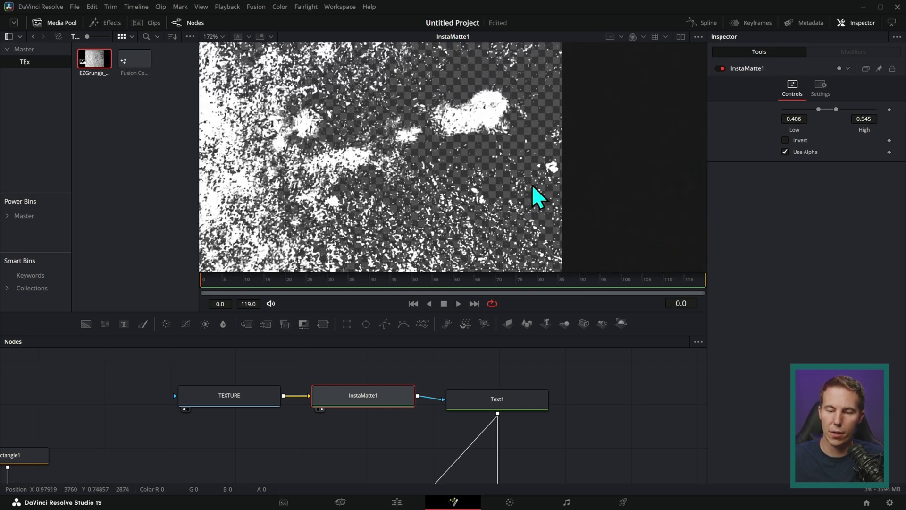
pyautogui.moveTo(538, 196); pyautogui.dragTo(593, 202)
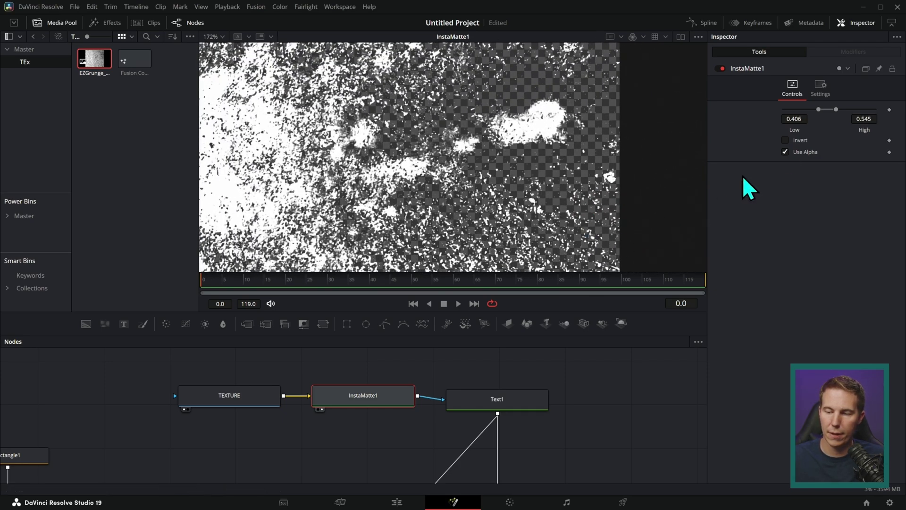
pyautogui.click(785, 152)
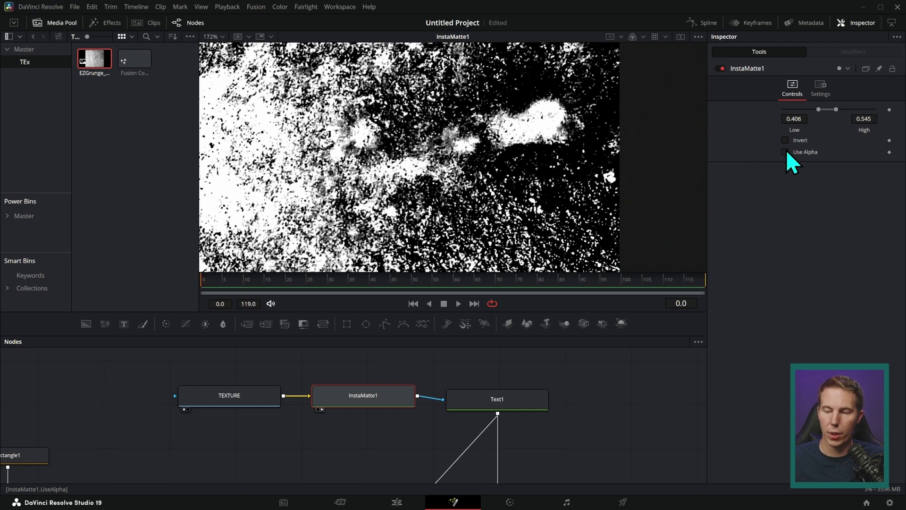
pyautogui.click(784, 152)
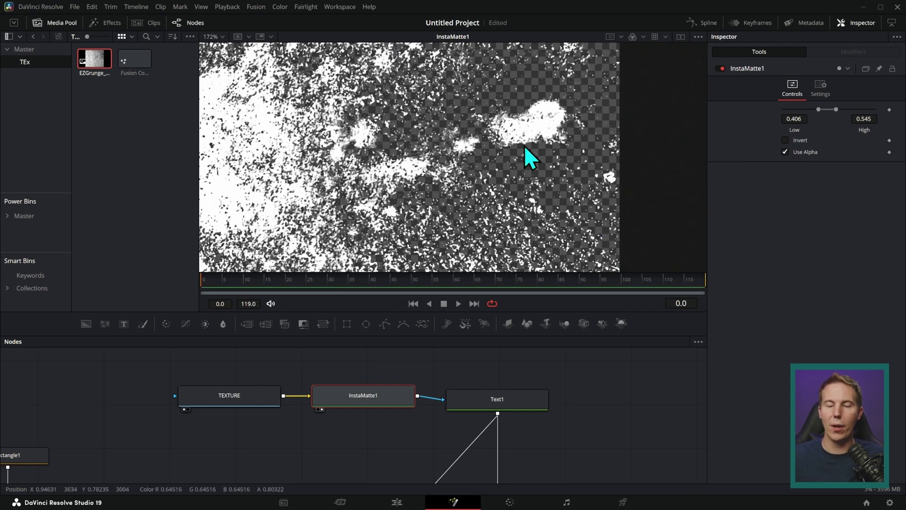
pyautogui.scroll(-3, 541, 204)
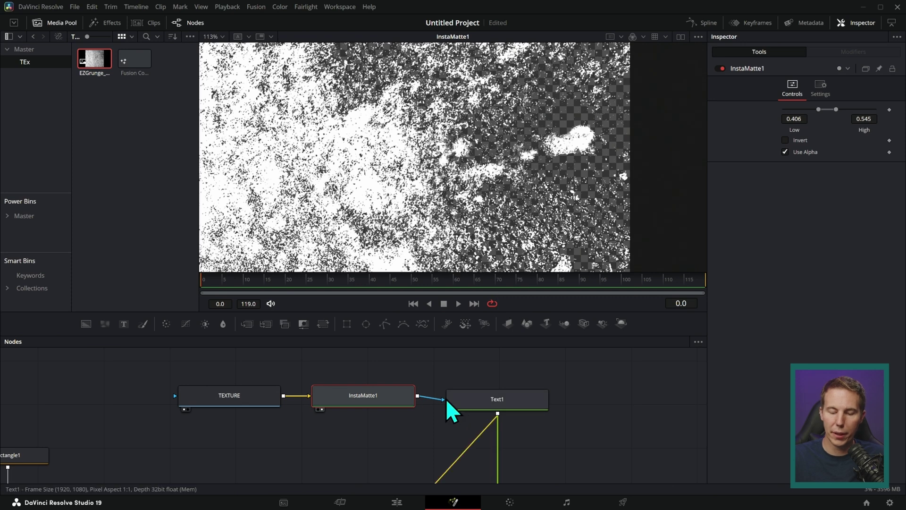
pyautogui.moveTo(501, 405); pyautogui.dragTo(651, 95)
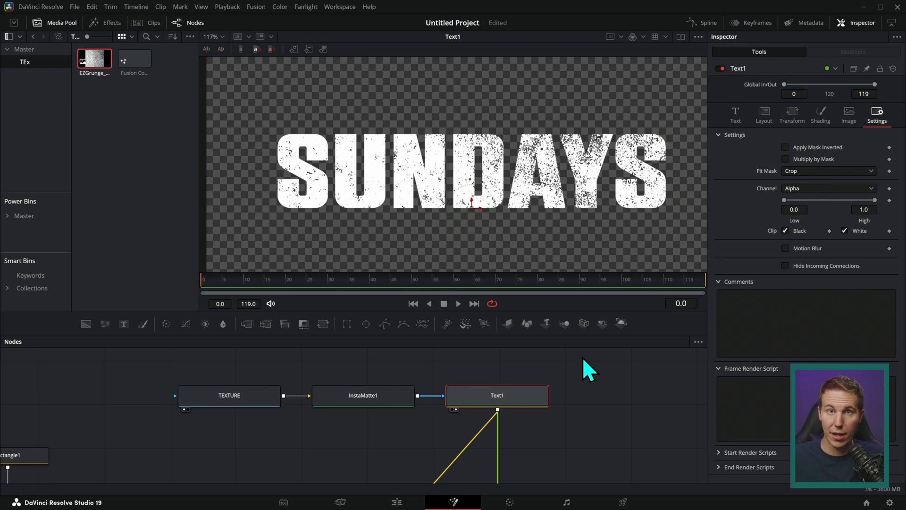
# Set InstaMatte1's range to Low 0.344 and High 0.511, with Invert and Use Alpha unchecked
pyautogui.click(376, 399)
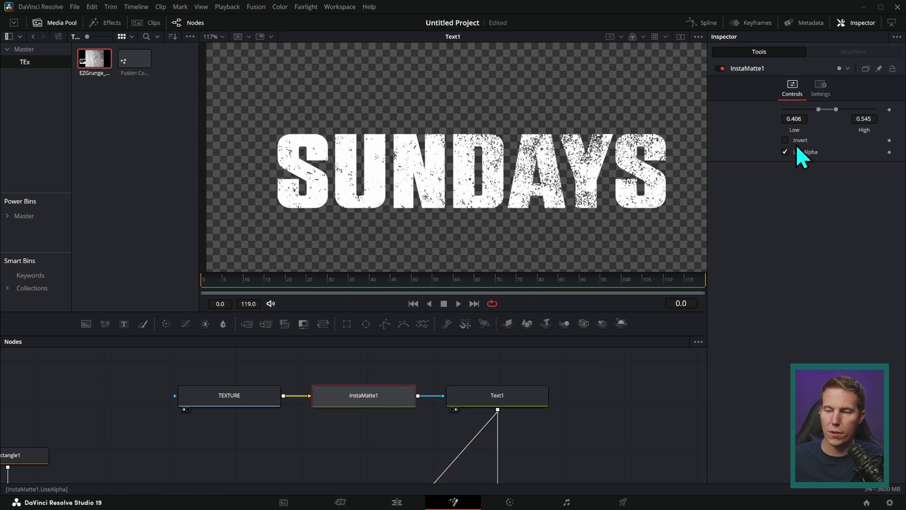
pyautogui.moveTo(825, 117); pyautogui.dragTo(815, 118)
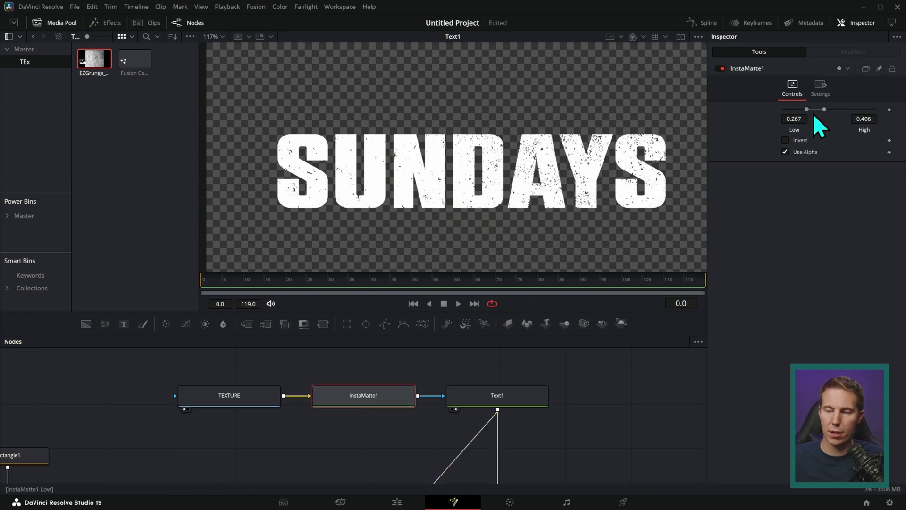
pyautogui.click(785, 140)
pyautogui.moveTo(815, 110); pyautogui.dragTo(852, 116)
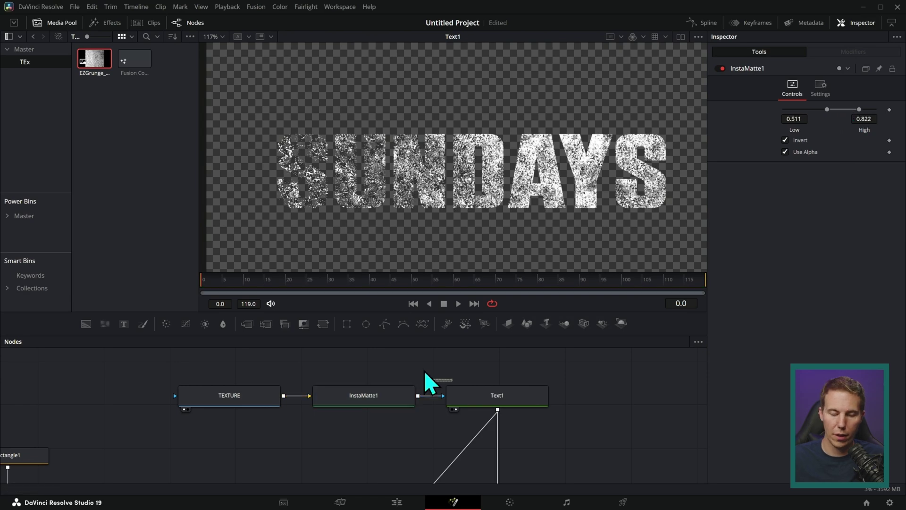
pyautogui.moveTo(404, 395); pyautogui.dragTo(622, 201)
pyautogui.click(786, 152)
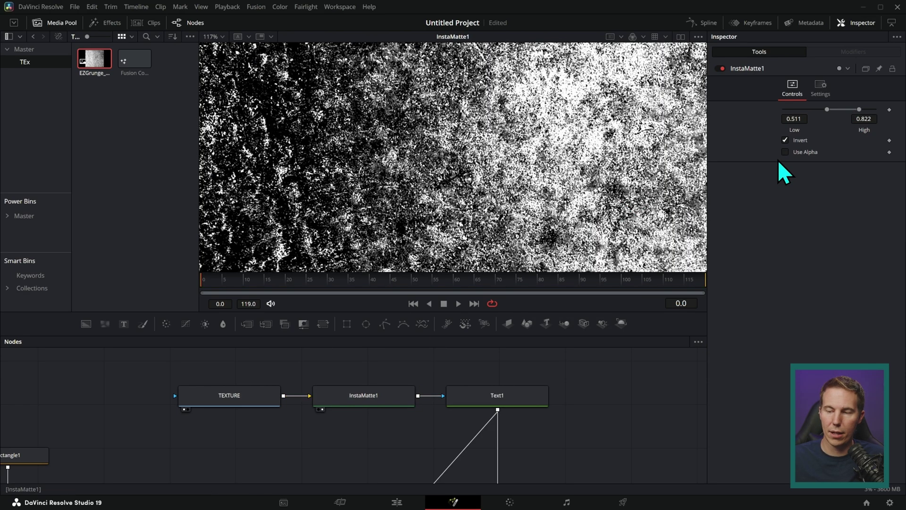
pyautogui.scroll(-3, 642, 189)
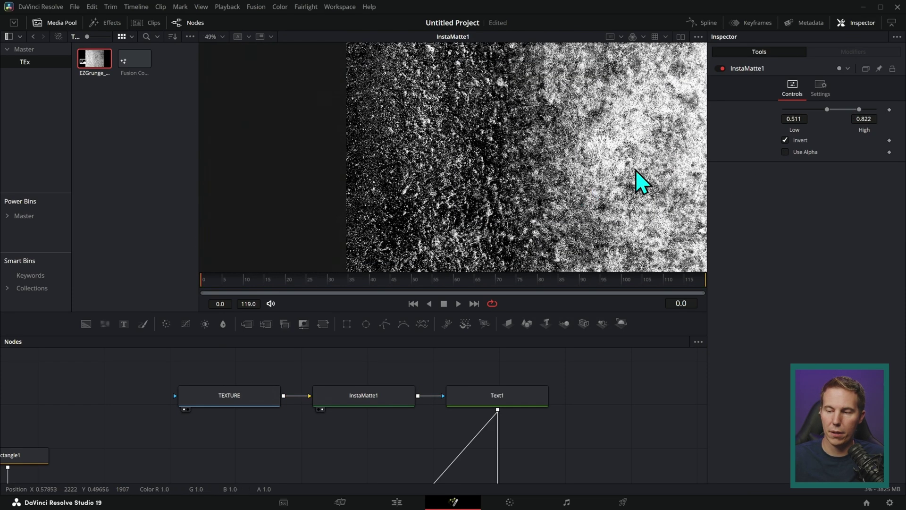
pyautogui.click(786, 140)
pyautogui.scroll(-2, 590, 203)
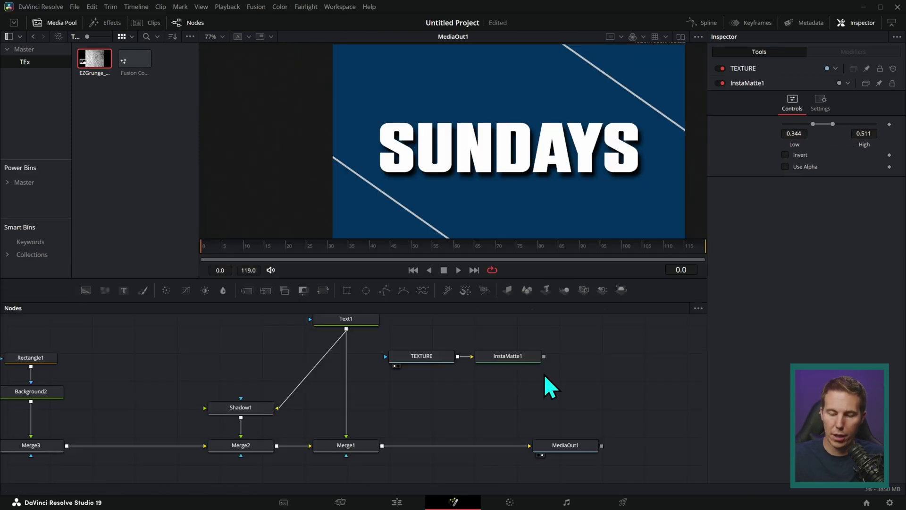
# Feed InstaMatte1 into a new Merge4 set to Multiply over the comp
pyautogui.moveTo(544, 357); pyautogui.dragTo(384, 445)
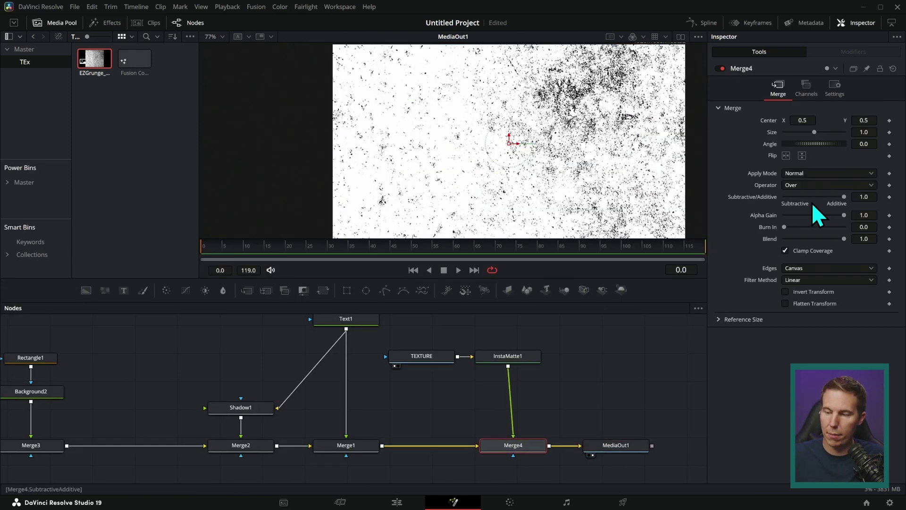
pyautogui.click(825, 173)
pyautogui.click(797, 231)
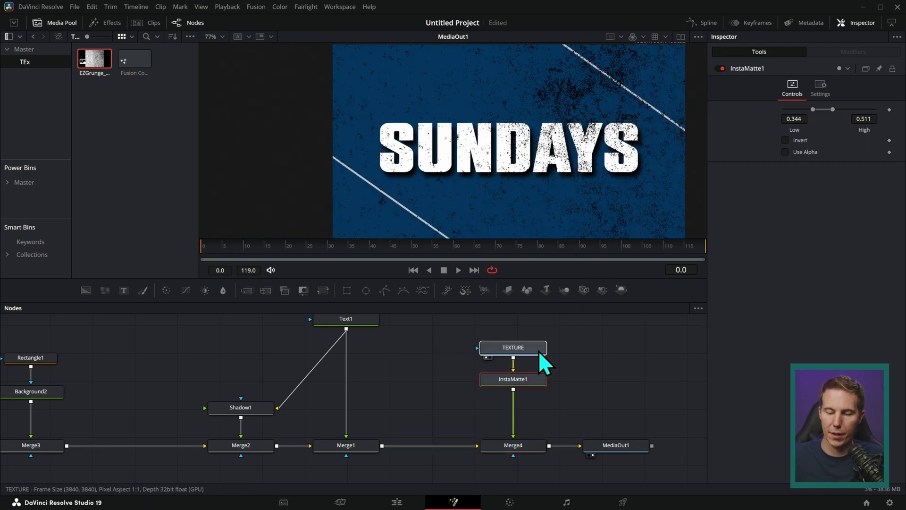
pyautogui.click(539, 350)
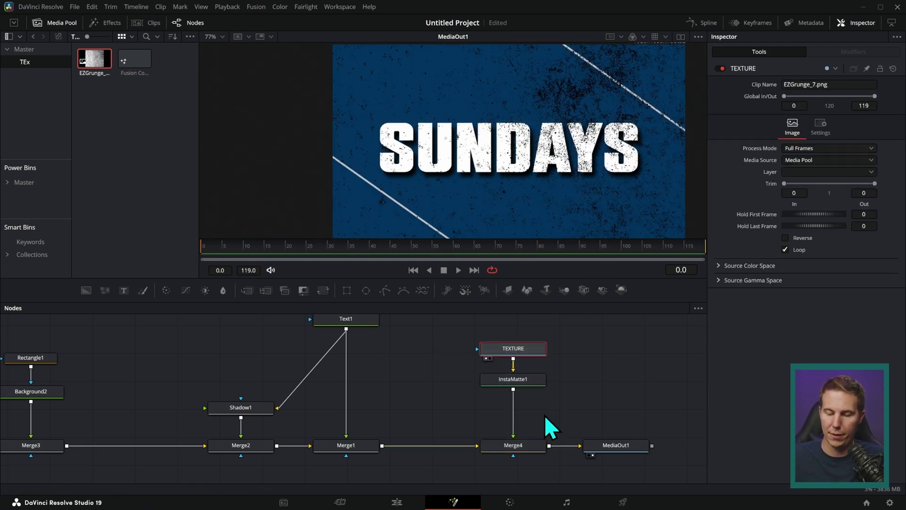
pyautogui.click(528, 445)
pyautogui.scroll(4, 648, 186)
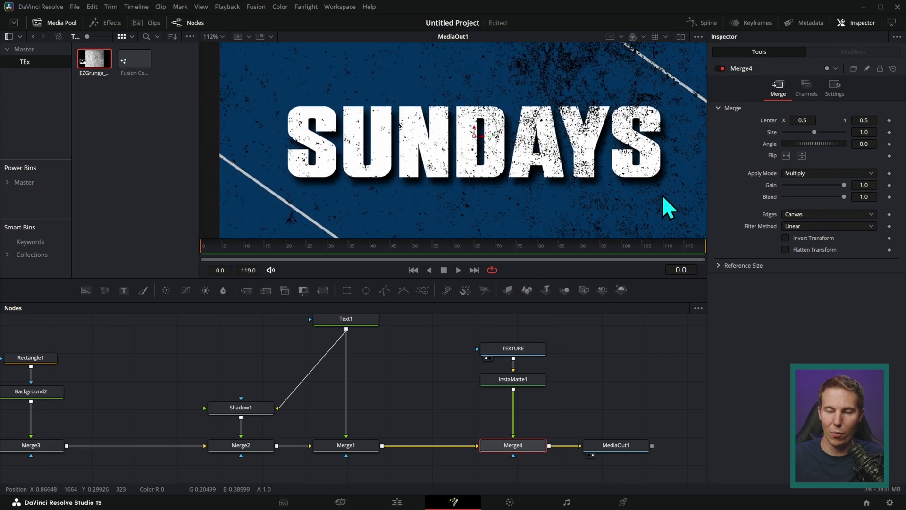
# Set InstaMatte1 to Low 0.422, High 0.589 with Use Alpha on, and use it as Merge1's mask
pyautogui.click(532, 380)
pyautogui.press('1')
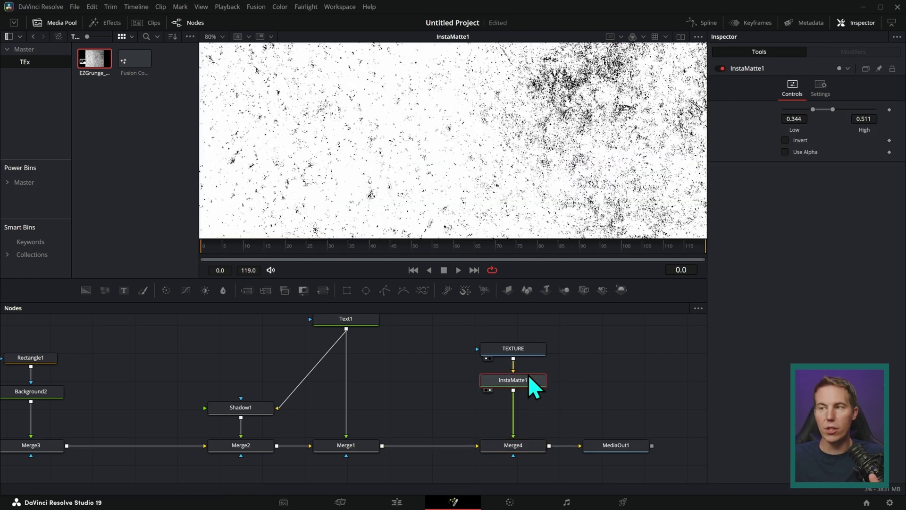
pyautogui.click(538, 350)
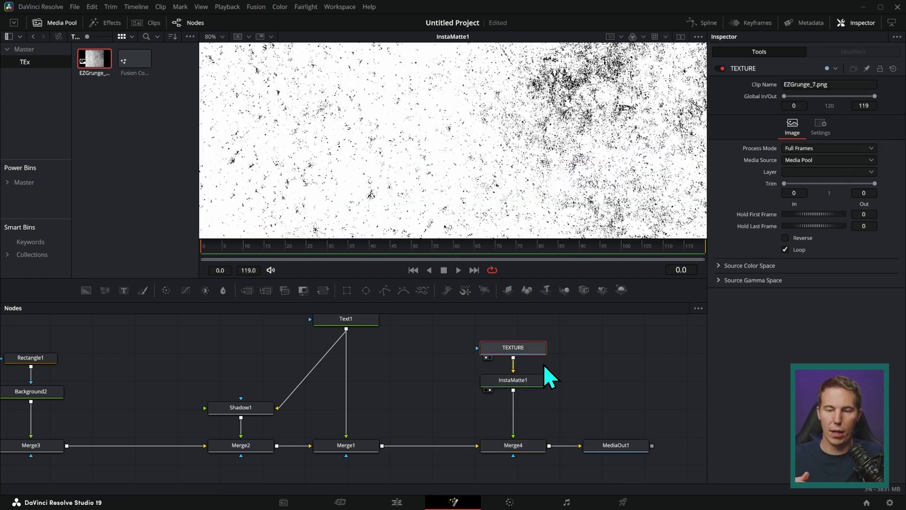
pyautogui.click(543, 378)
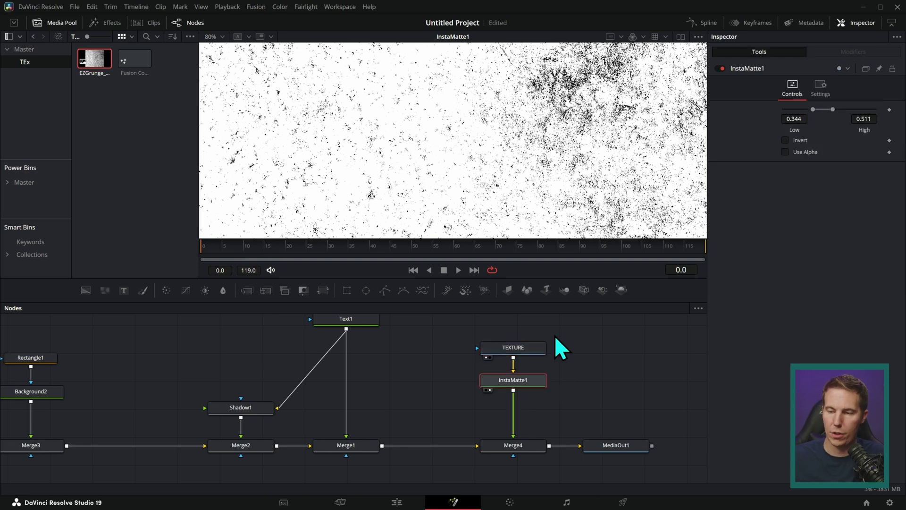
pyautogui.moveTo(823, 110); pyautogui.dragTo(833, 112)
pyautogui.click(786, 152)
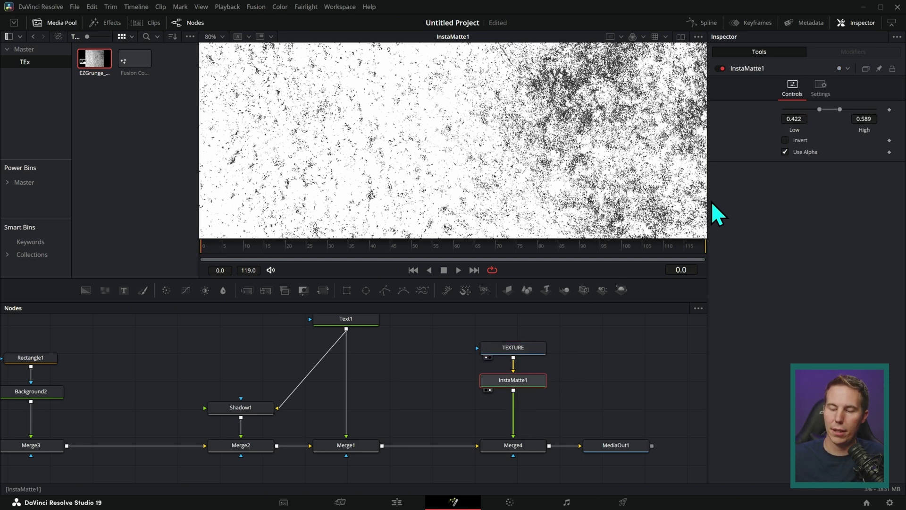
pyautogui.moveTo(514, 425); pyautogui.dragTo(353, 449)
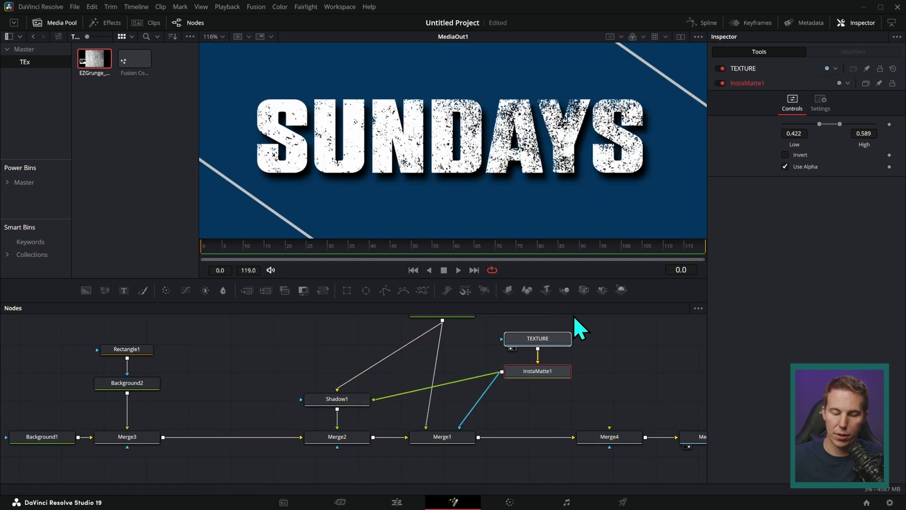
# Connect InstaMatte1 to the mask inputs of Shadow1 and the diagonal-lines Merge3
pyautogui.moveTo(502, 372); pyautogui.dragTo(474, 384)
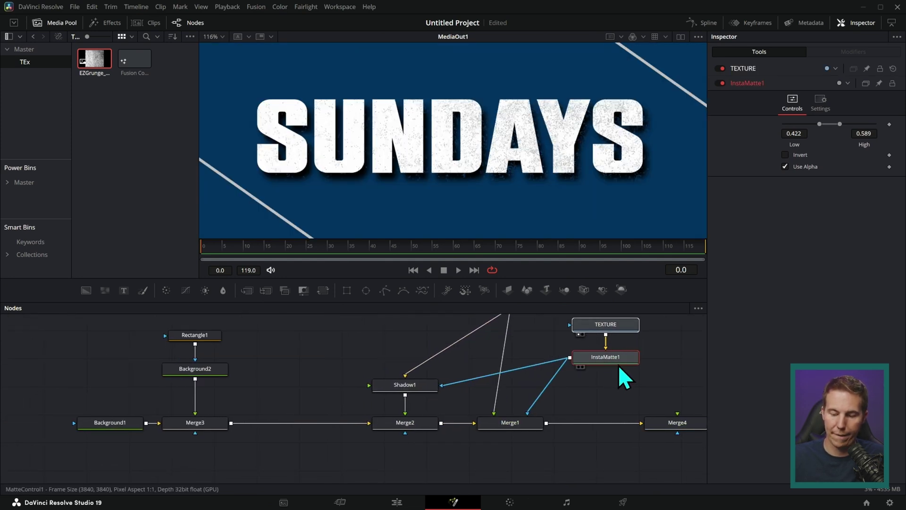
pyautogui.moveTo(570, 357); pyautogui.dragTo(198, 432)
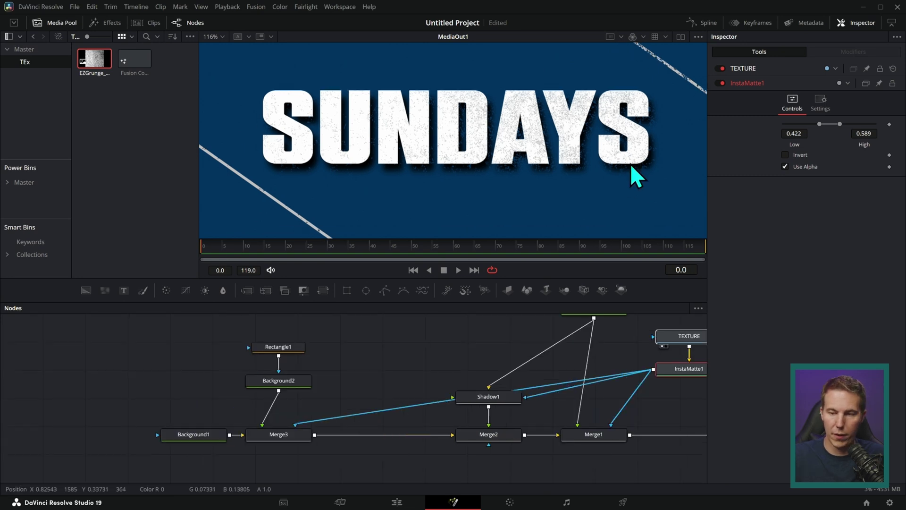
pyautogui.scroll(-2, 630, 163)
pyautogui.scroll(5, 566, 200)
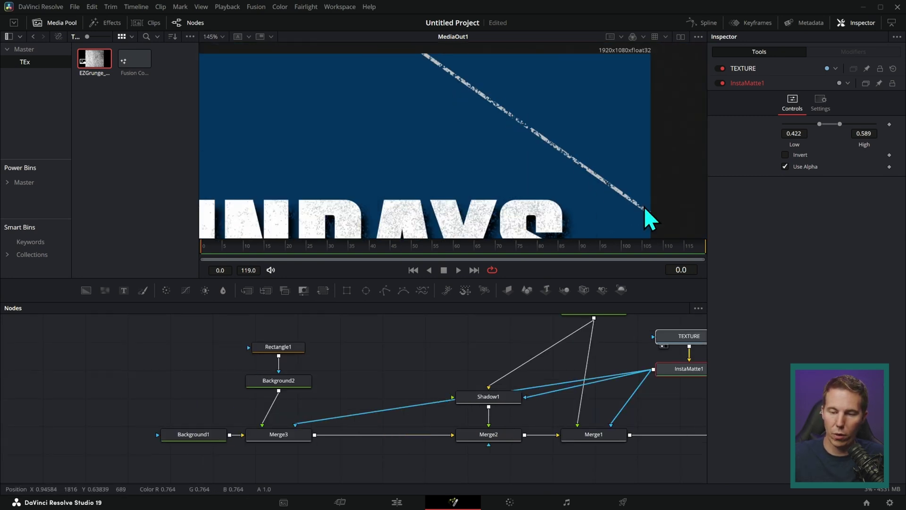
pyautogui.scroll(-3, 628, 182)
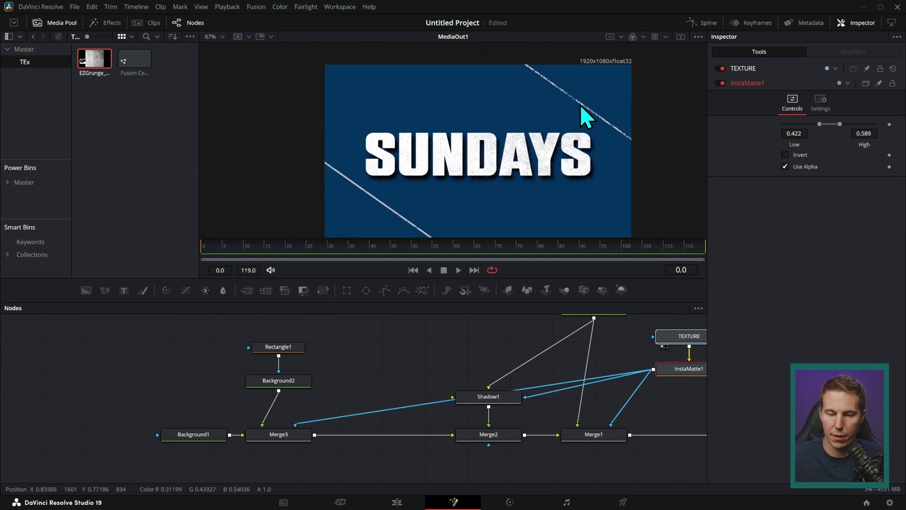
pyautogui.scroll(2, 595, 113)
pyautogui.hscroll(3, 651, 347)
# Invert InstaMatte1 and widen its range to Low 0.433, High 0.683
pyautogui.moveTo(647, 319); pyautogui.dragTo(623, 392)
pyautogui.hscroll(3, 609, 382)
pyautogui.scroll(3, 608, 382)
pyautogui.click(590, 402)
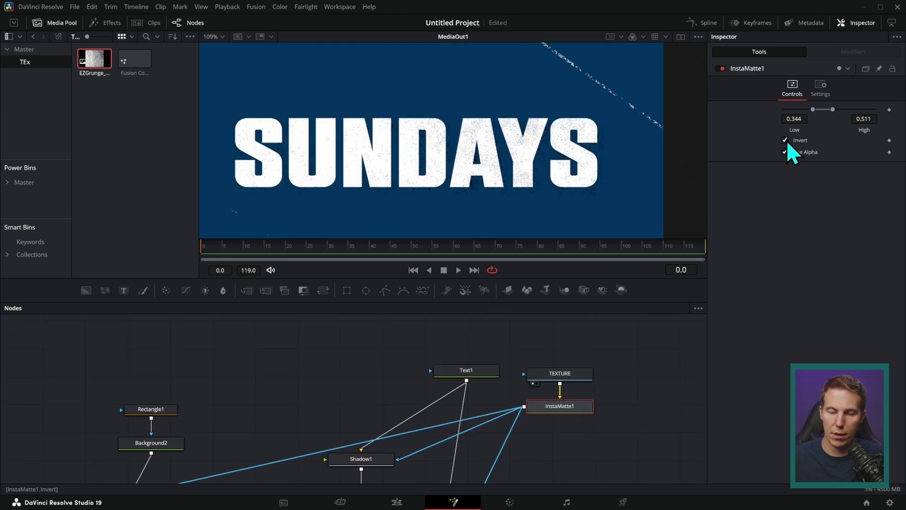
pyautogui.click(785, 140)
pyautogui.moveTo(833, 111); pyautogui.dragTo(843, 109)
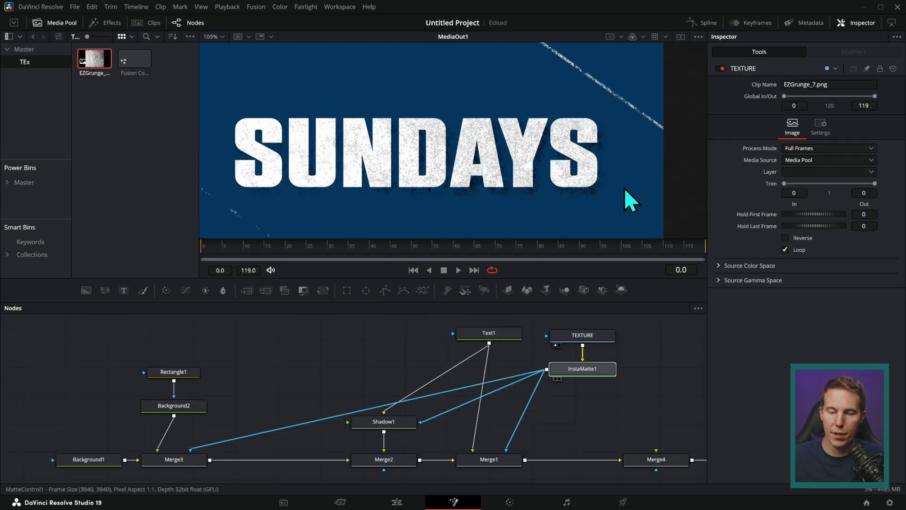
pyautogui.press('1')
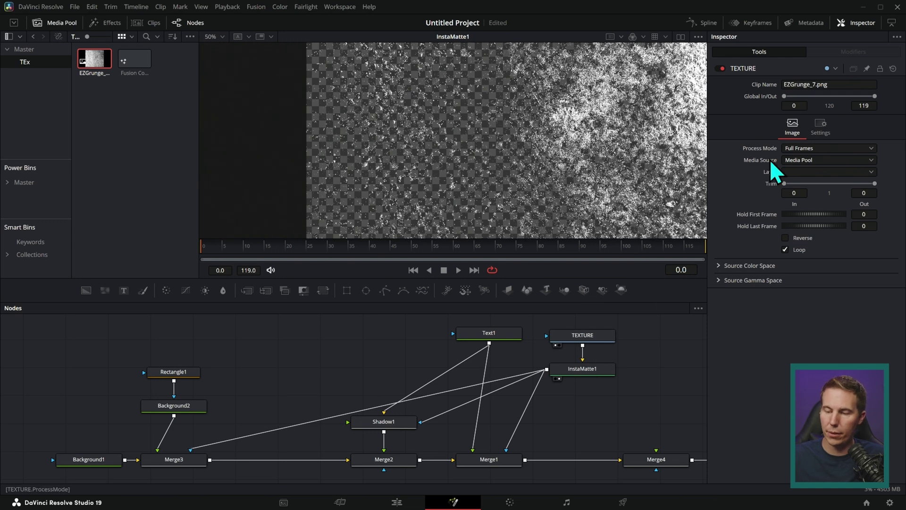
pyautogui.click(600, 372)
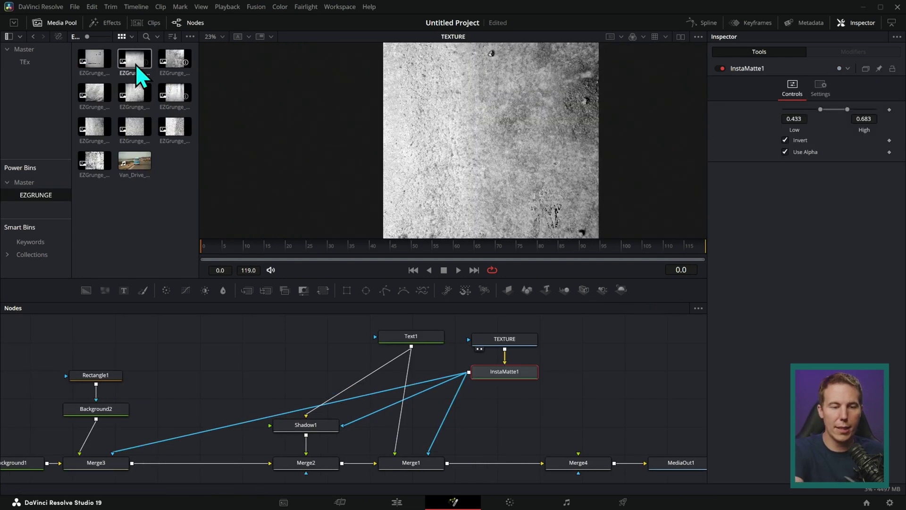
# Drop EZGrunge_2.png into the node graph and add an InstaMatte after it via the 'inst' search
pyautogui.moveTo(141, 73); pyautogui.dragTo(585, 108)
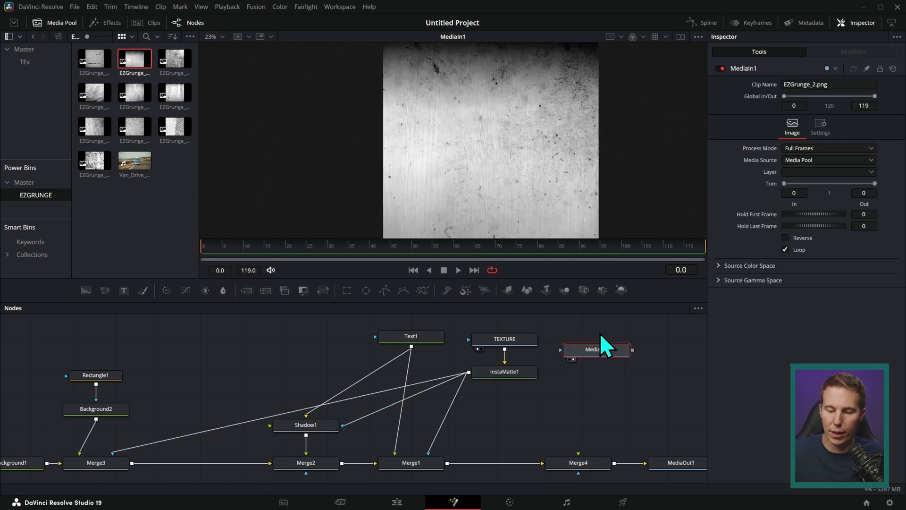
pyautogui.hotkey('shift', 'space')
pyautogui.write('inst')
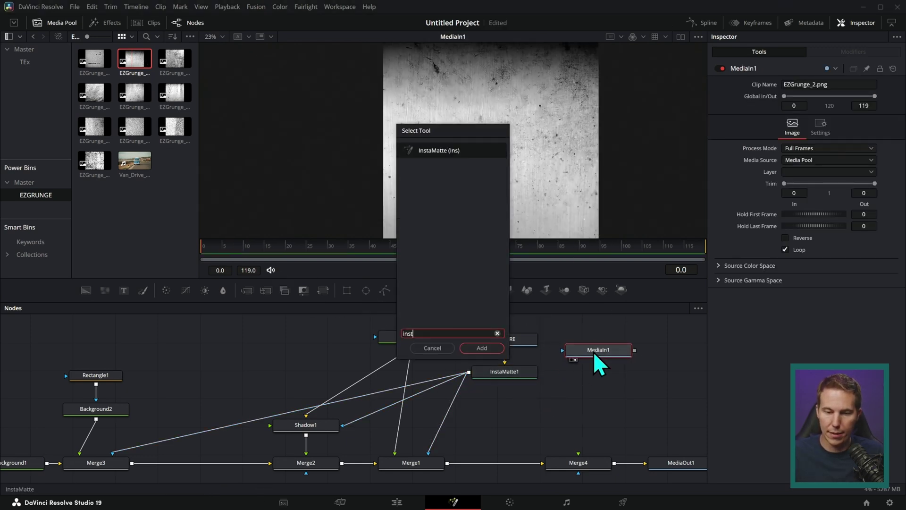
pyautogui.press('Return')
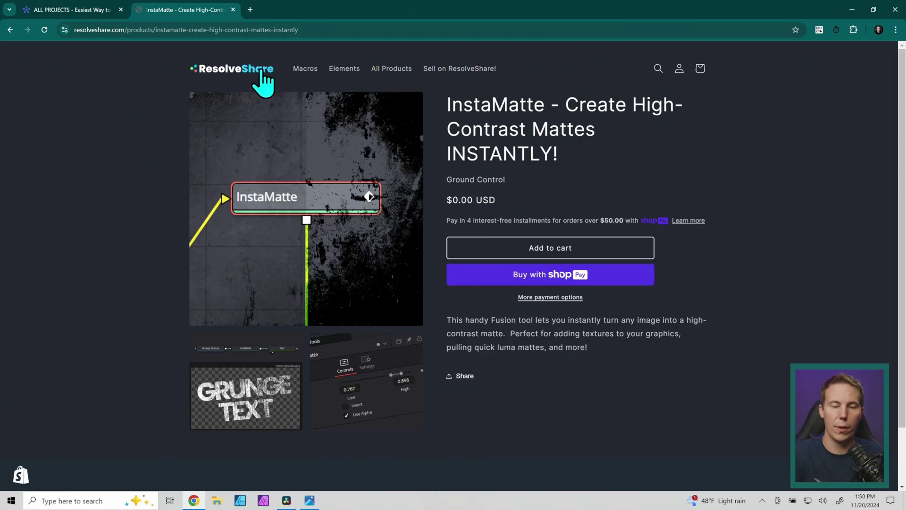
# From the ResolveShare home page, open the $4.99 EZ-Grunge high-contrast texture product
pyautogui.click(259, 72)
pyautogui.scroll(-3, 644, 245)
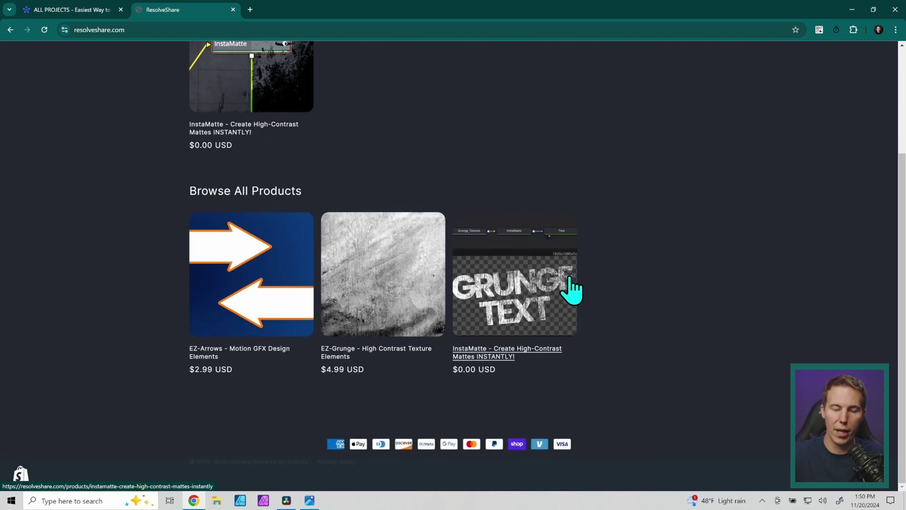
pyautogui.click(399, 355)
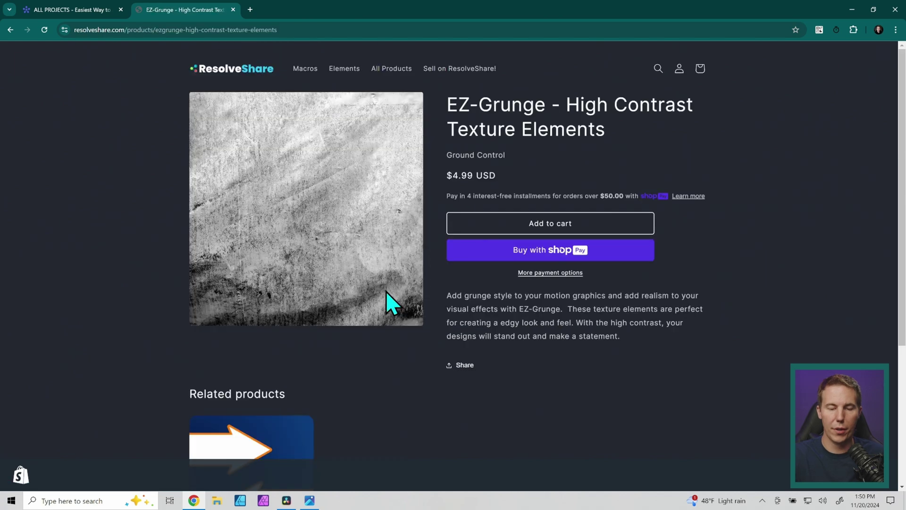